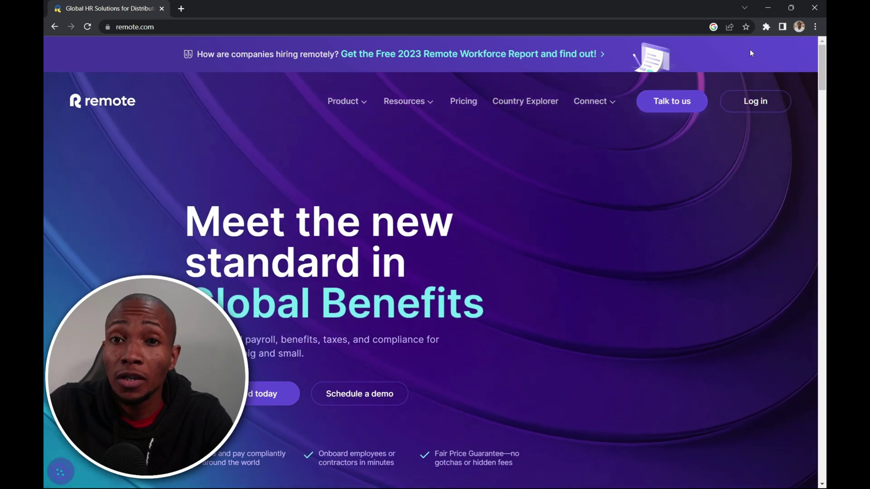
- Begin sign-up answering: employ international workers and pay contractors, hiring 1 person as soon as possible
left_click(748, 108)
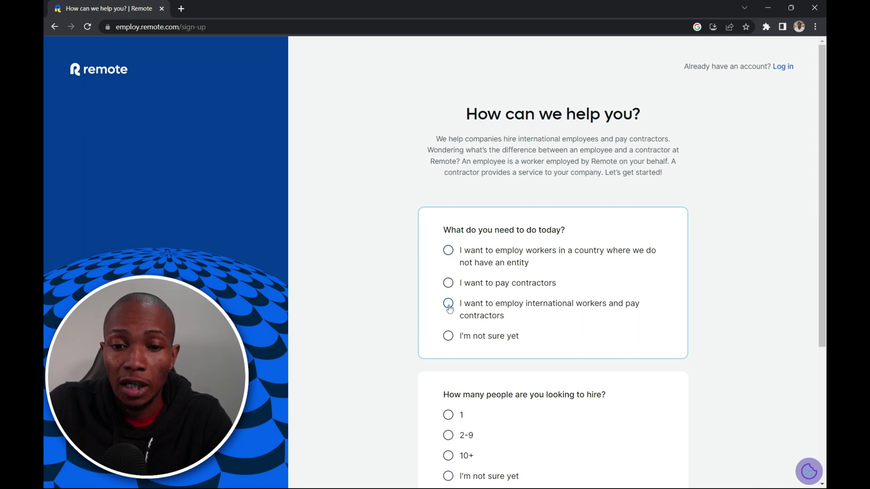
left_click(448, 306)
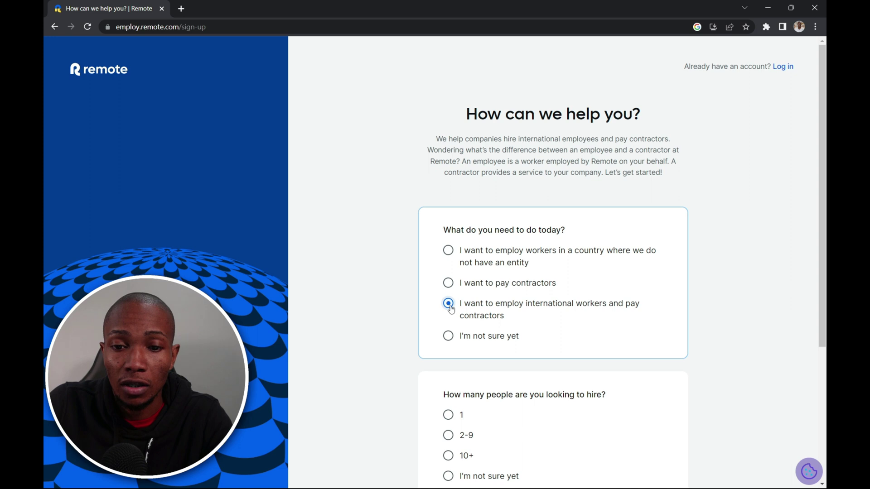
left_click(448, 416)
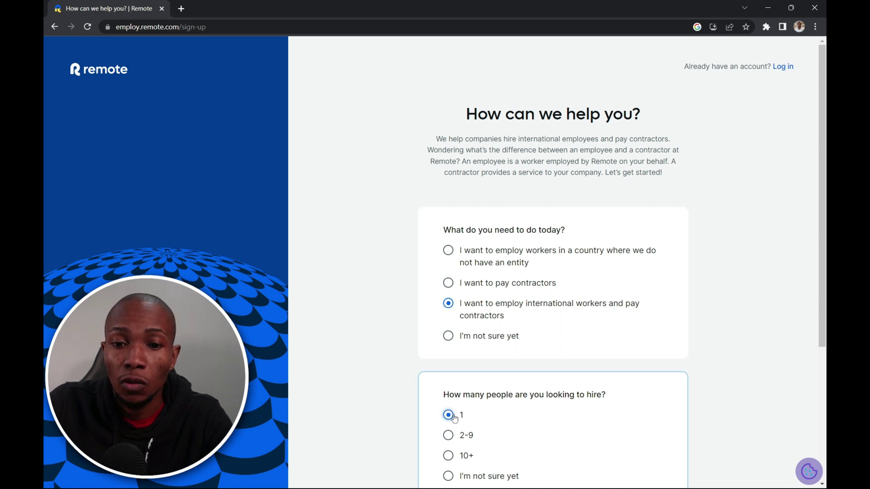
scroll(499, 398, "down", 4)
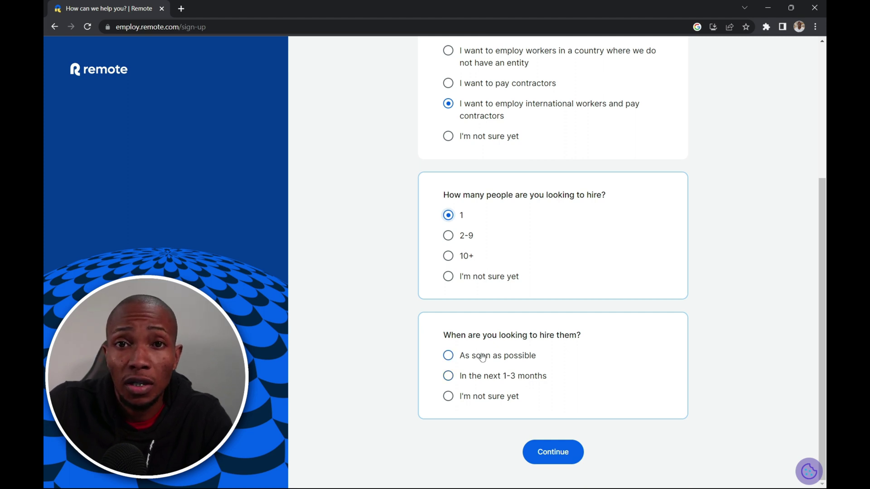
left_click(482, 357)
left_click(547, 451)
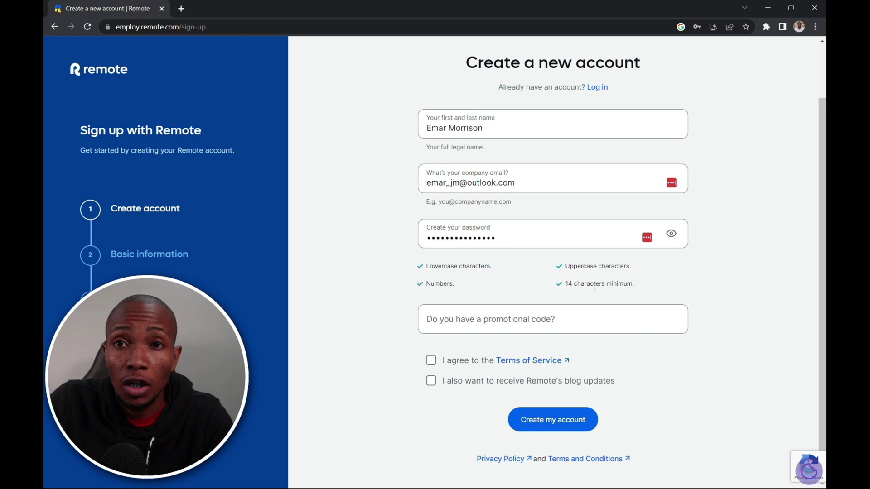
- Accept the Terms of Service and create the account, resubmitting after correcting the company e-mail
left_click(431, 361)
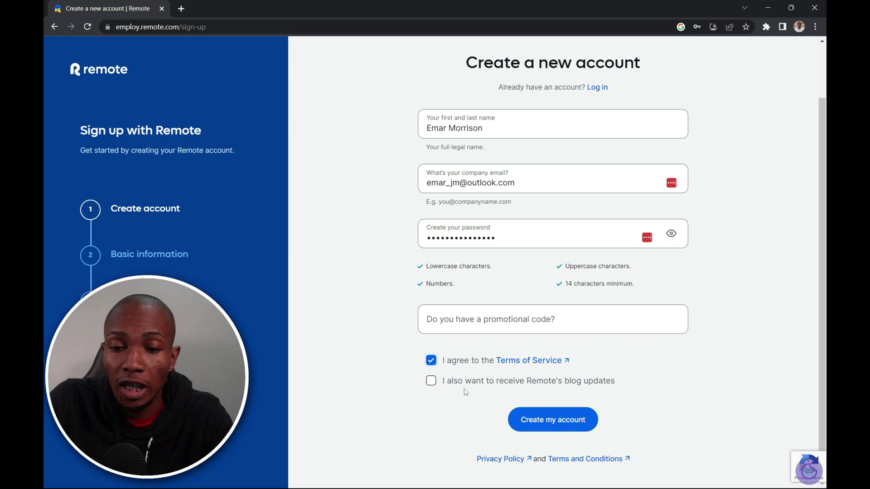
left_click(534, 417)
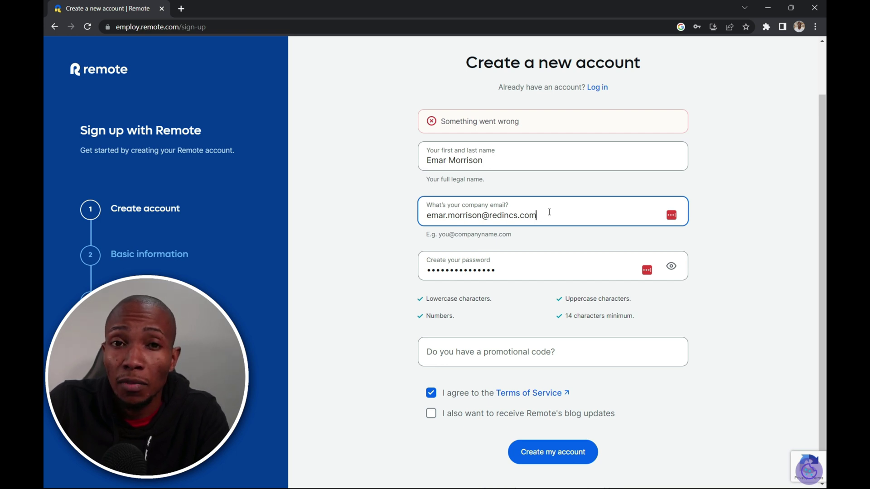
left_click(549, 455)
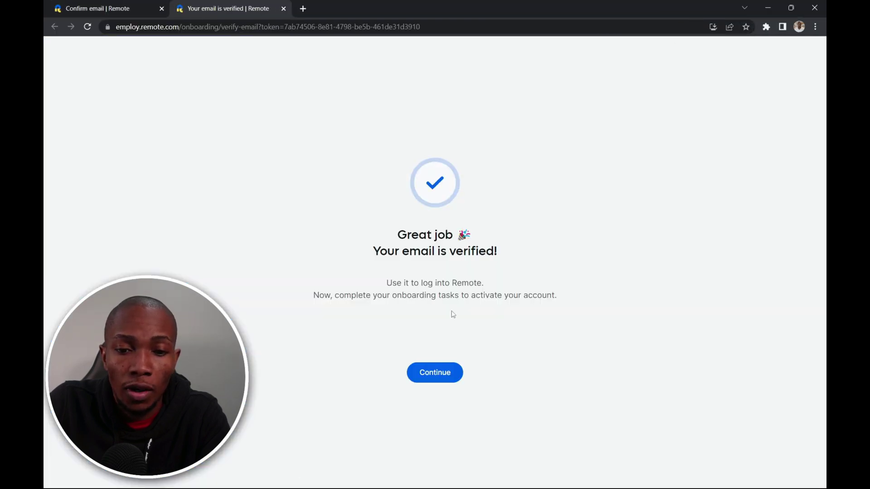
- Enter the company's legal name and phone number, stating it has no tax ID
left_click(434, 378)
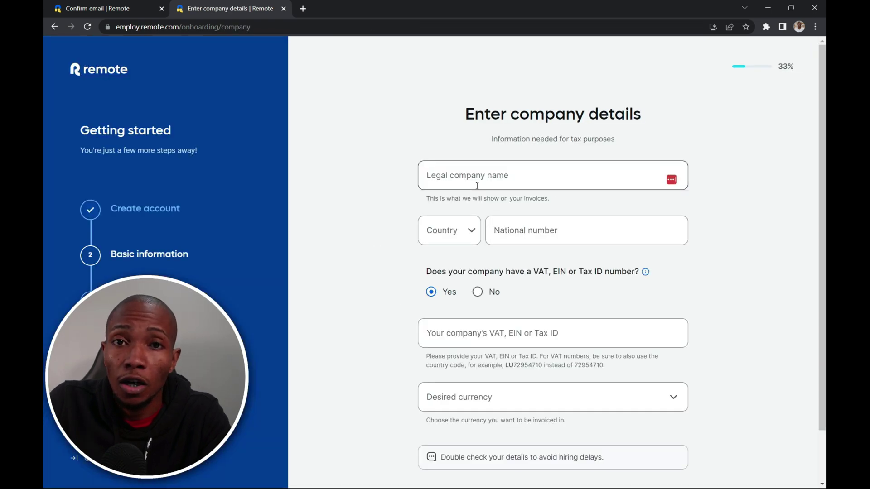
left_click(477, 186)
left_click(521, 249)
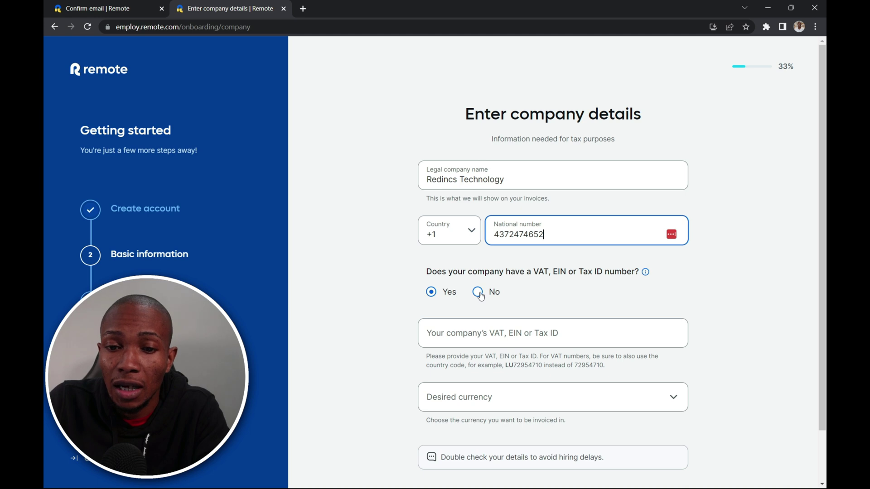
left_click(478, 292)
- Choose USD invoicing, add the registration number, then submit the Jamaican address with postal code 00000
left_click(672, 398)
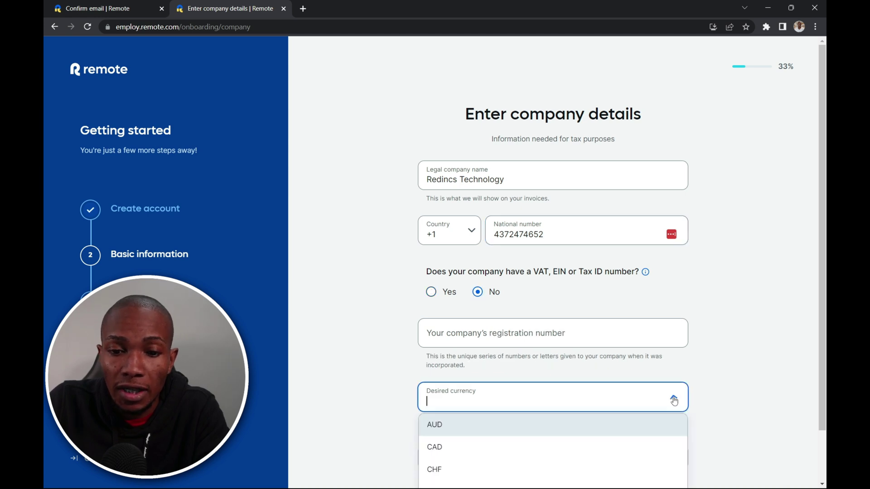
scroll(488, 446, "down", 5)
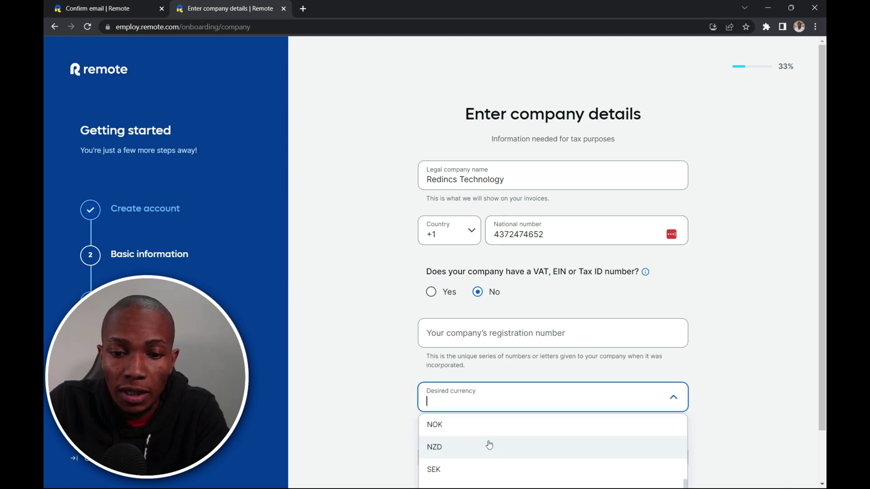
type("u")
left_click(486, 468)
scroll(482, 363, "down", 1)
left_click(480, 280)
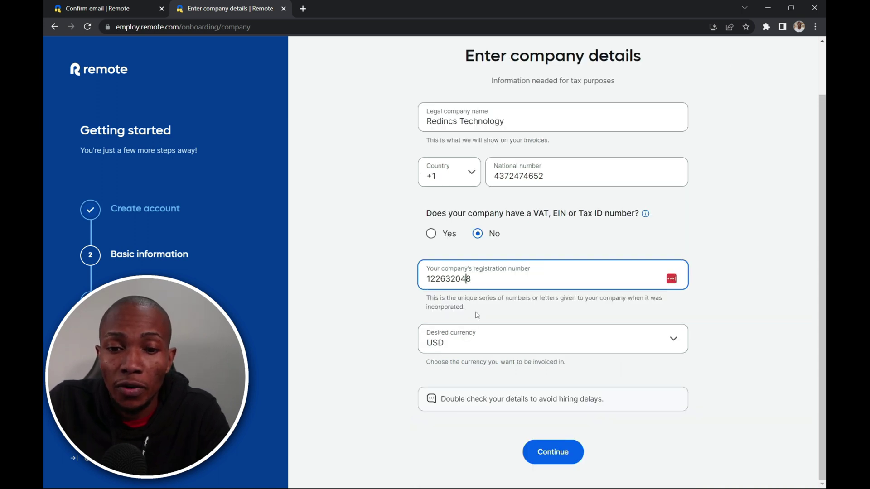
left_click(553, 452)
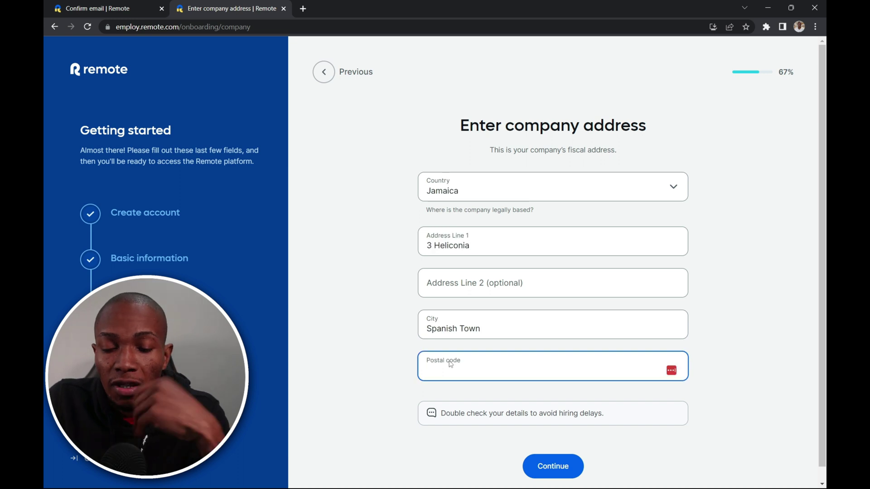
type("00000")
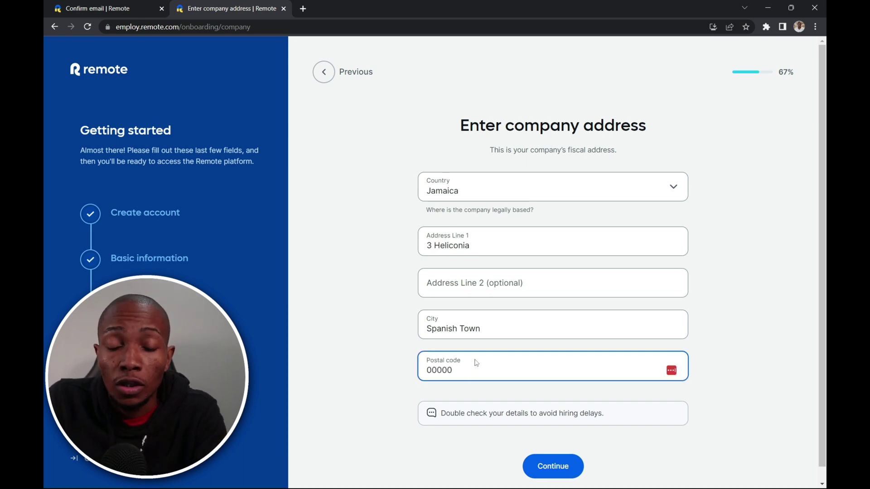
left_click(550, 469)
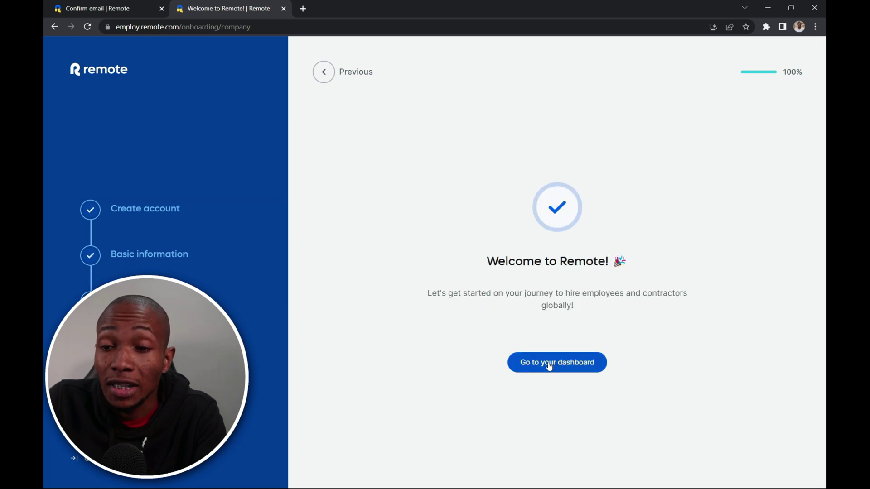
- From the dashboard, view Updates, then Needs attention, then go to the Team page
left_click(550, 366)
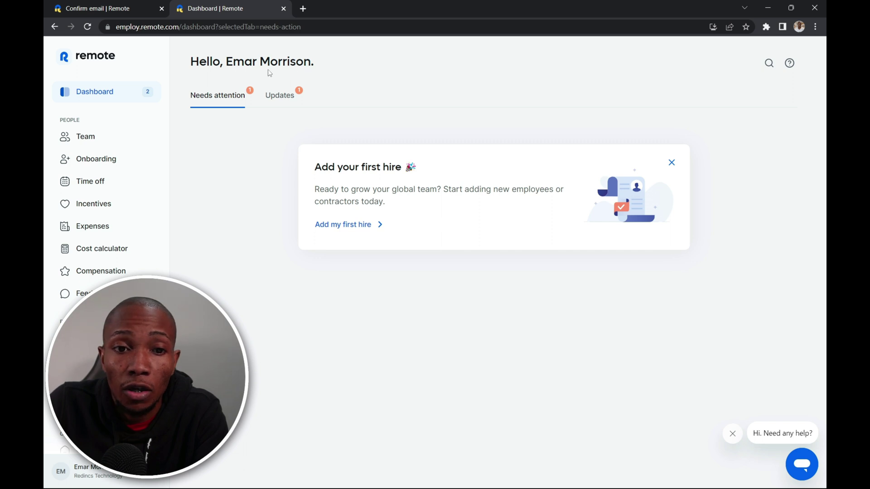
left_click(283, 96)
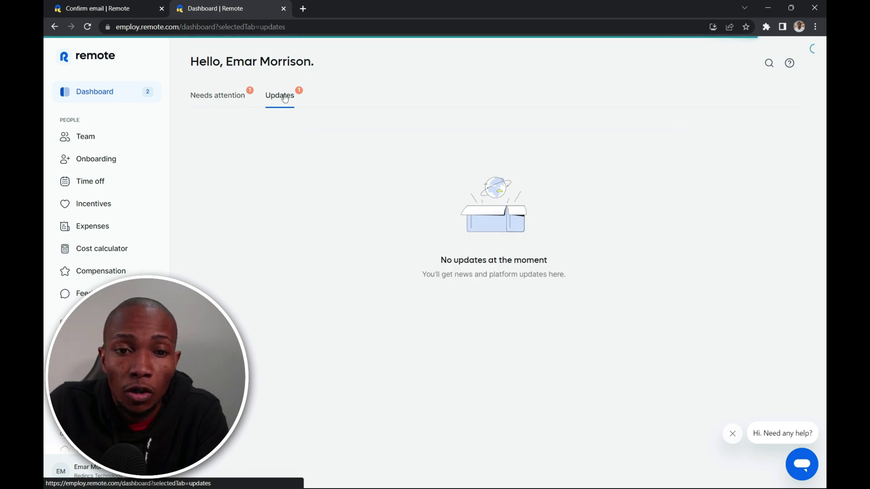
left_click(236, 98)
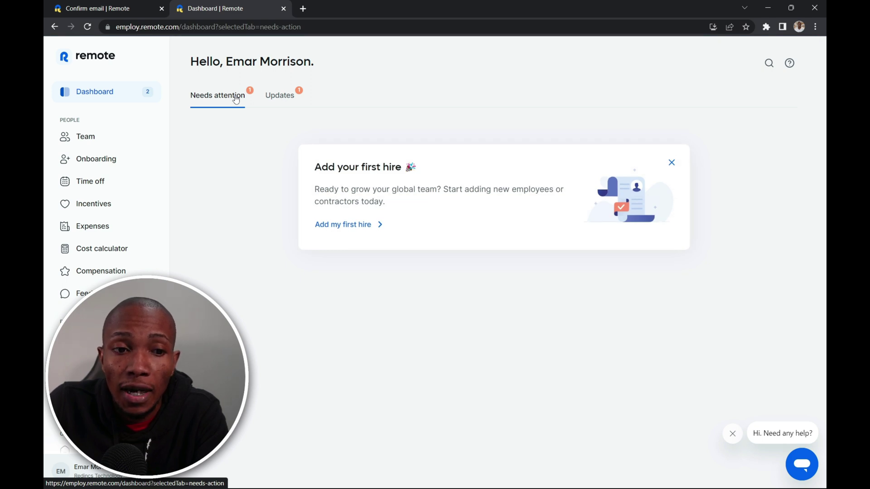
left_click(85, 139)
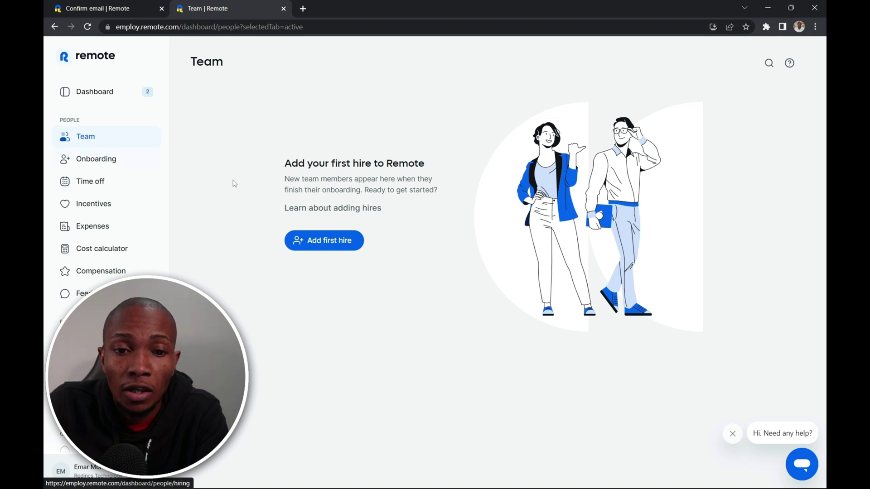
- Add the first hire as an employee employed through Remote's entity
left_click(312, 245)
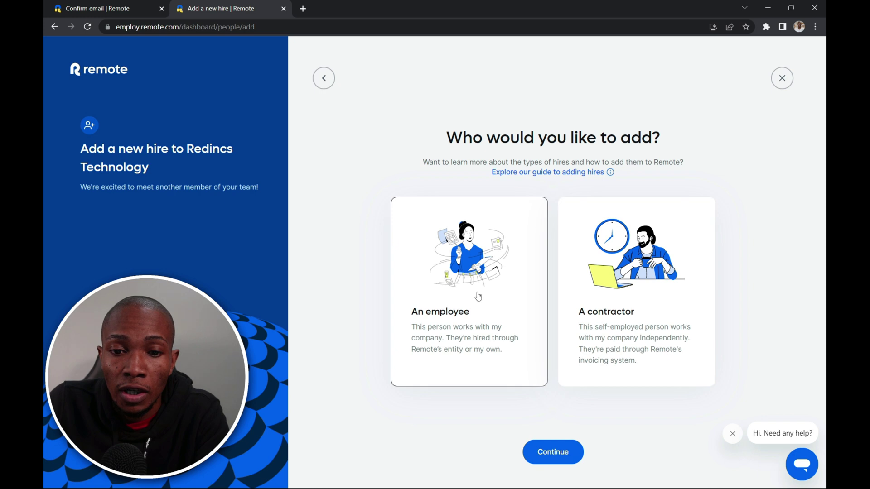
left_click(471, 329)
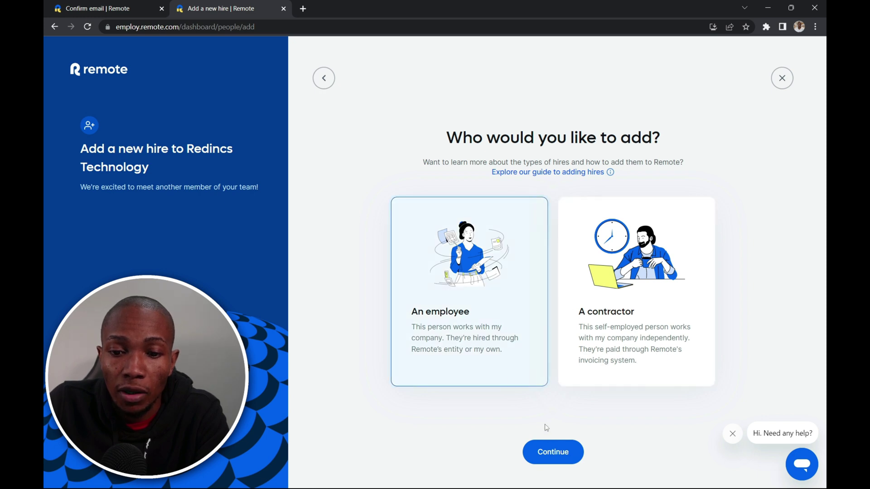
left_click(551, 453)
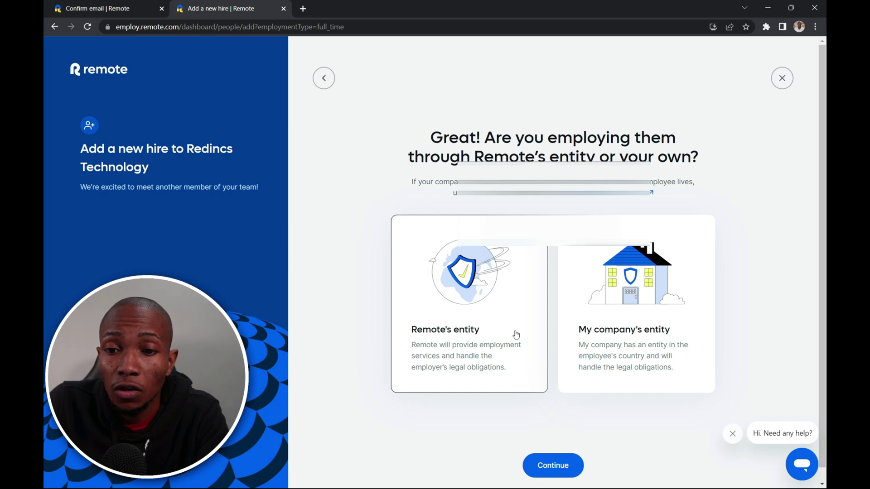
left_click(484, 294)
- Set the employee's country to Canada and province to Ontario (ON)
left_click(552, 465)
left_click(672, 297)
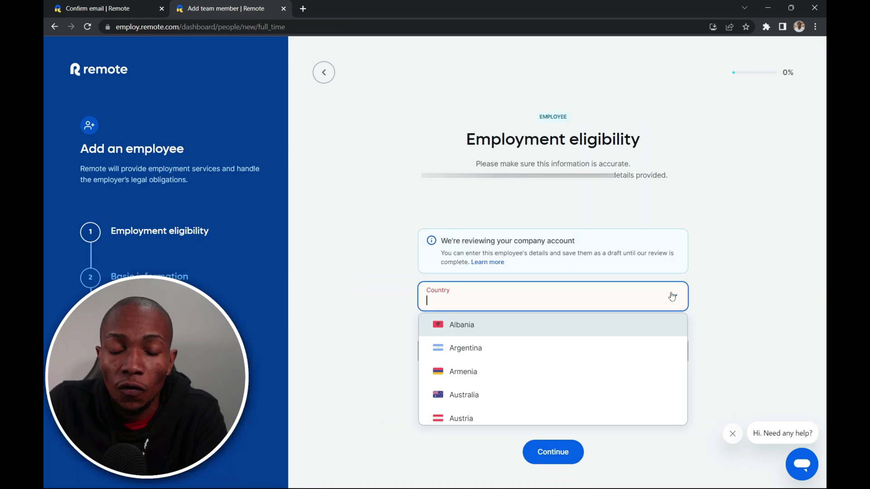
type("ca")
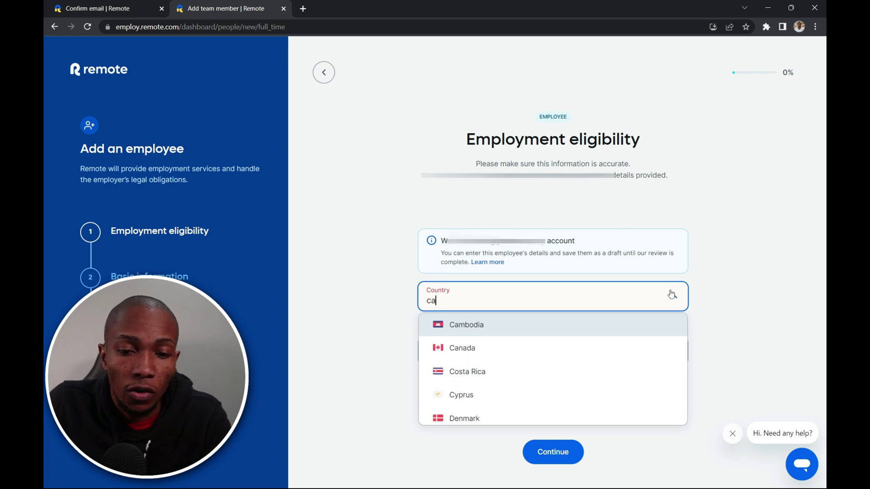
left_click(499, 350)
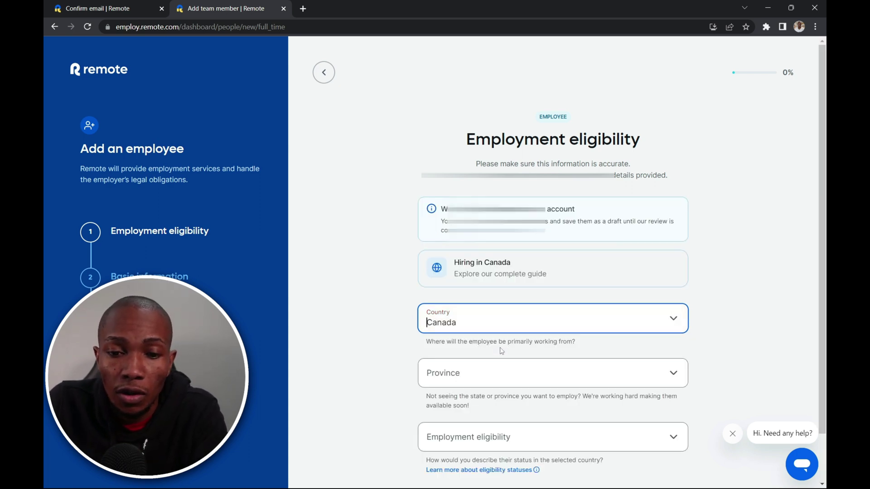
left_click(618, 372)
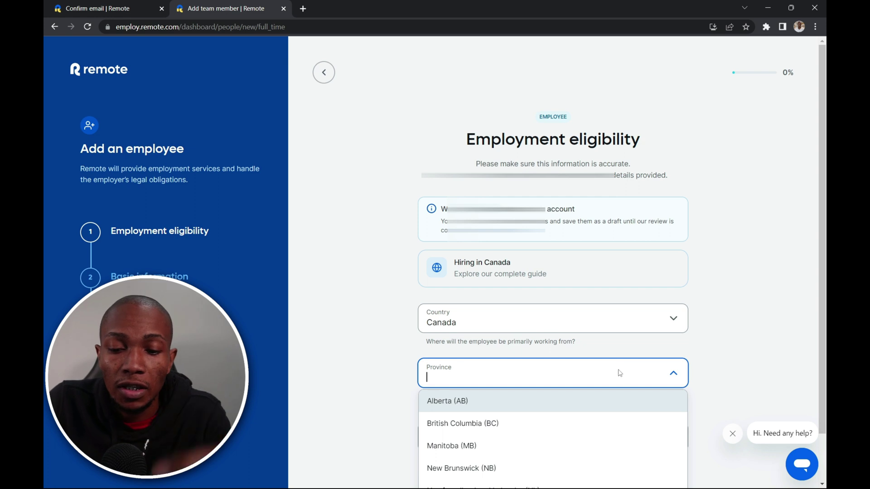
type("on")
key("Return")
- Set employment eligibility to 'They're a citizen'
scroll(643, 378, "down", 1)
left_click(674, 388)
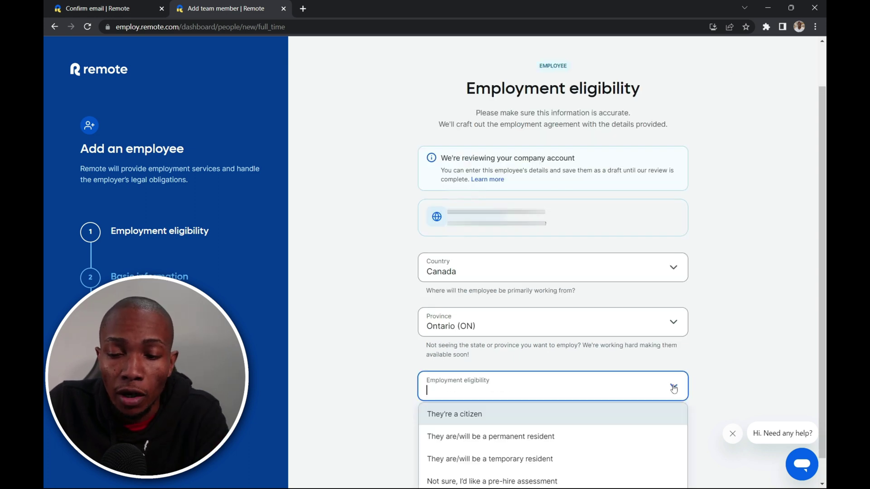
double_click(673, 387)
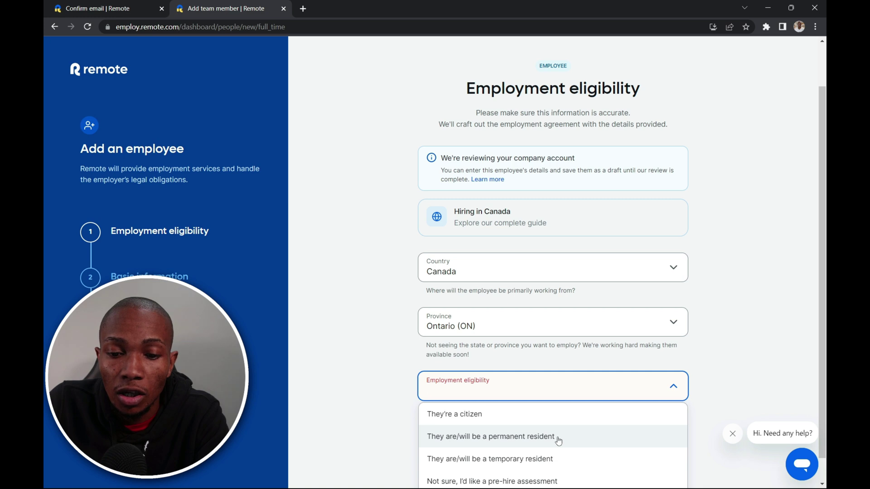
left_click(484, 417)
scroll(534, 408, "down", 2)
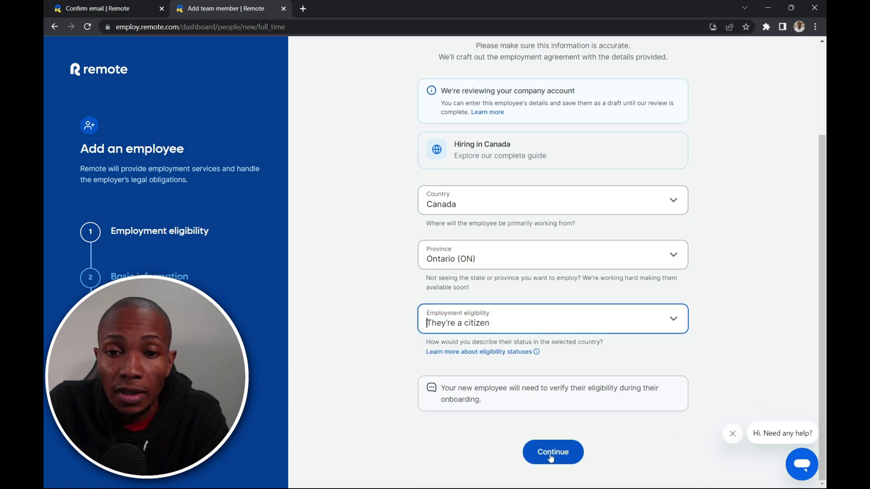
- Enter the employee's full name and personal e-mail address
left_click(551, 454)
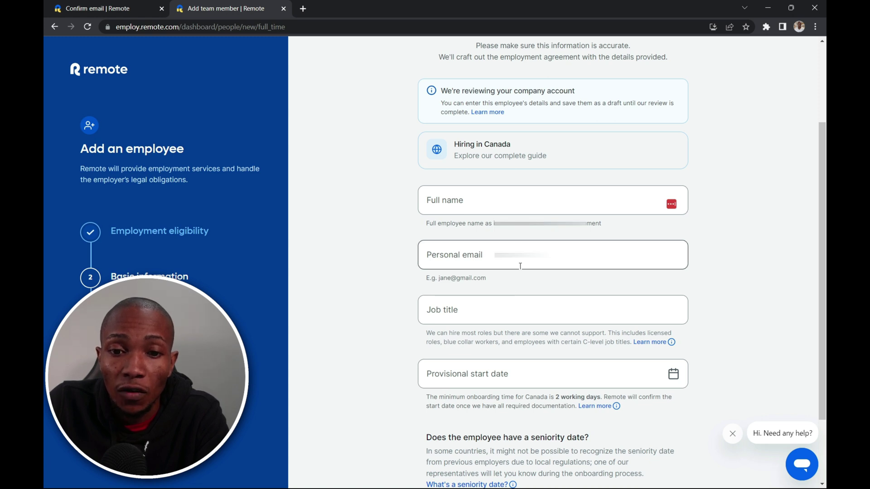
scroll(544, 285, "up", 1)
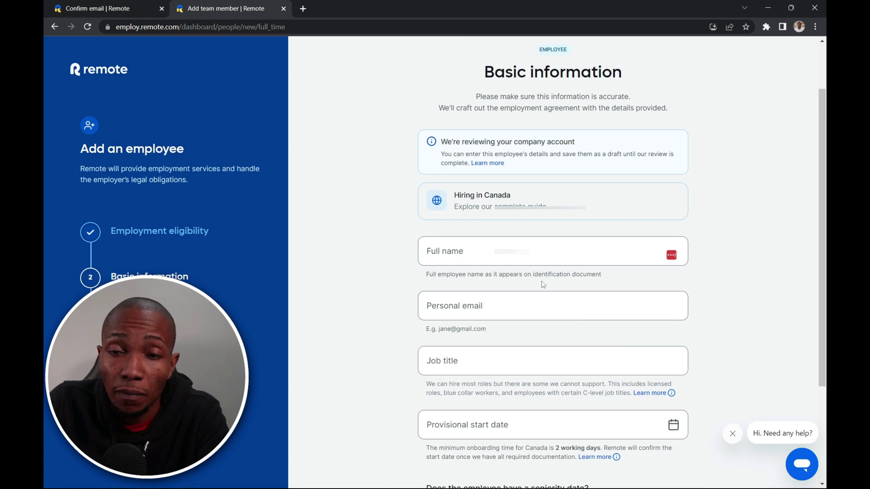
left_click(438, 250)
type("E")
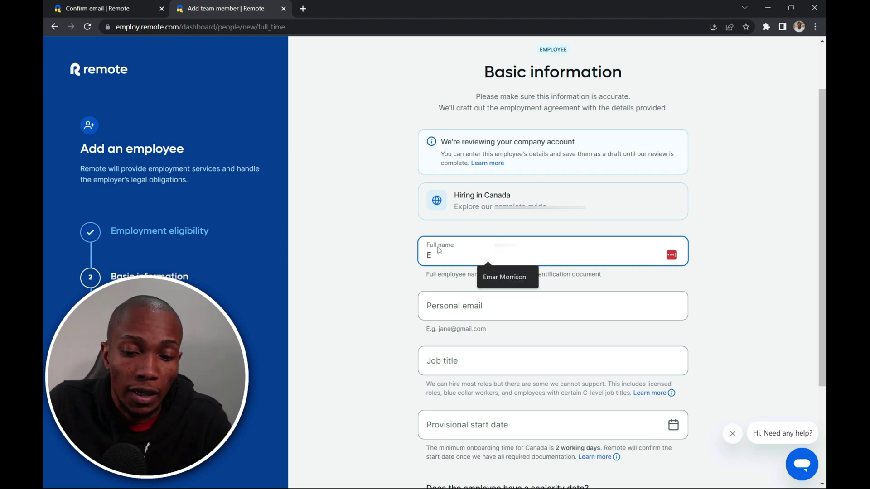
type("m Jane")
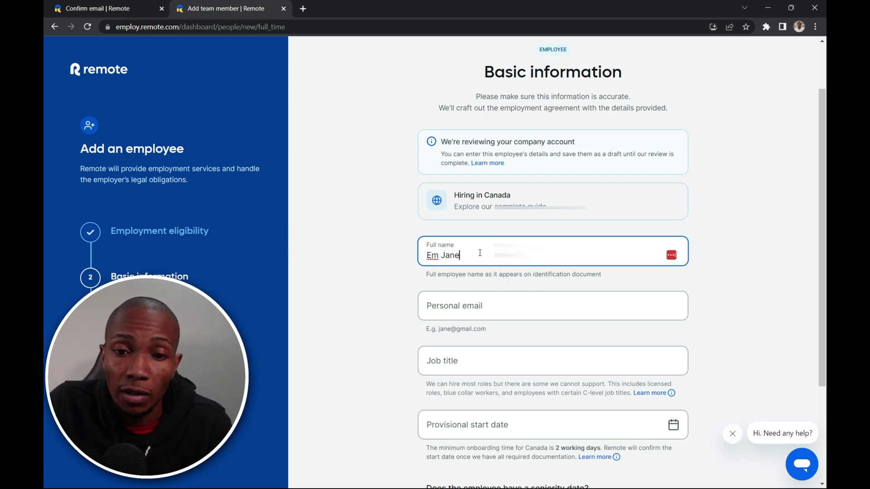
left_click(464, 313)
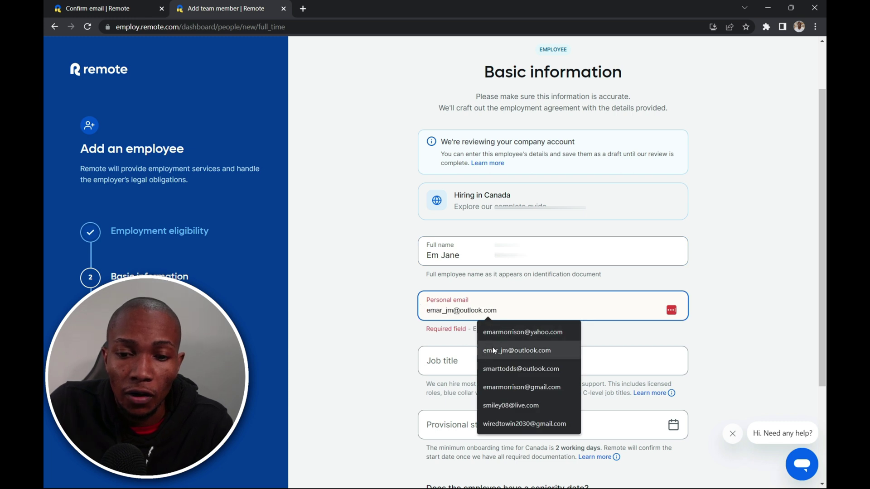
left_click(494, 349)
left_click(450, 311)
key("BackSpace")
key("BackSpace")
key("BackSpace")
key("BackSpace")
key("BackSpace")
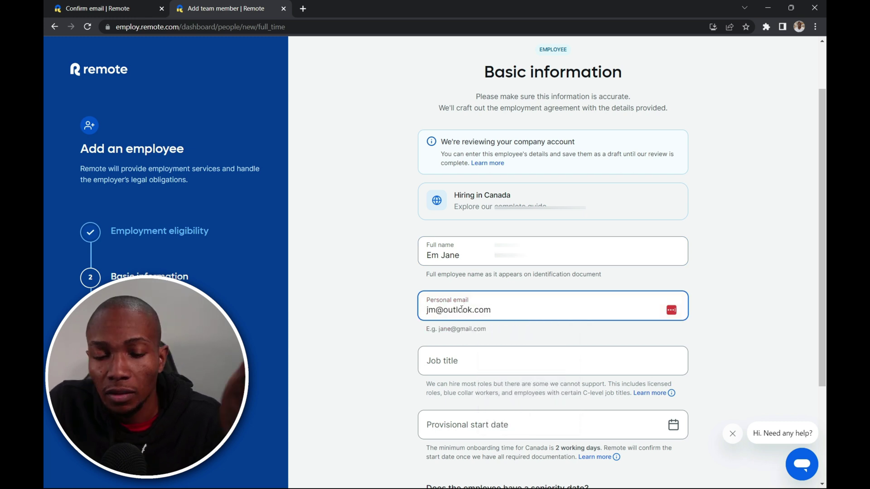
- Set job title DBA, start date 30 May 2023, and No for seniority date
left_click(461, 369)
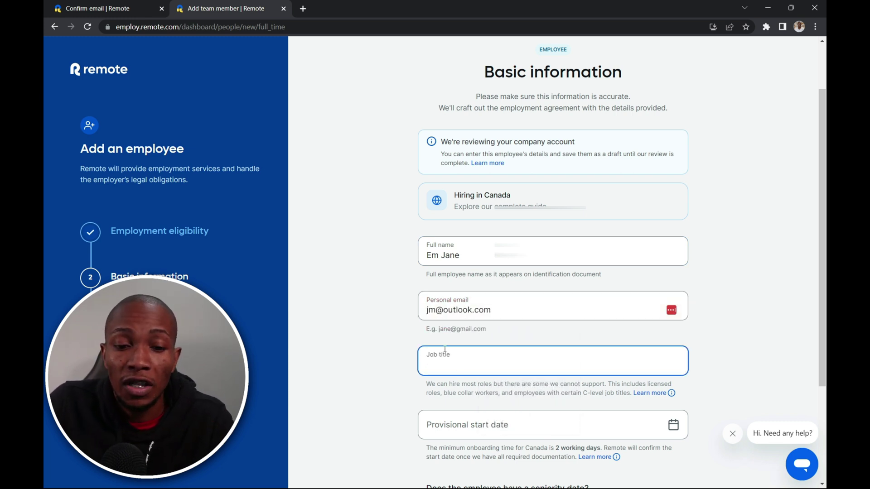
type("DBA")
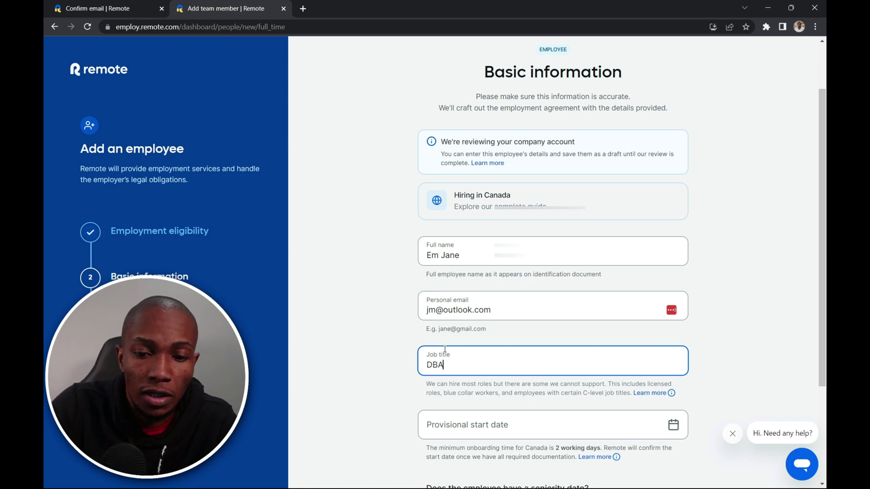
key("Tab")
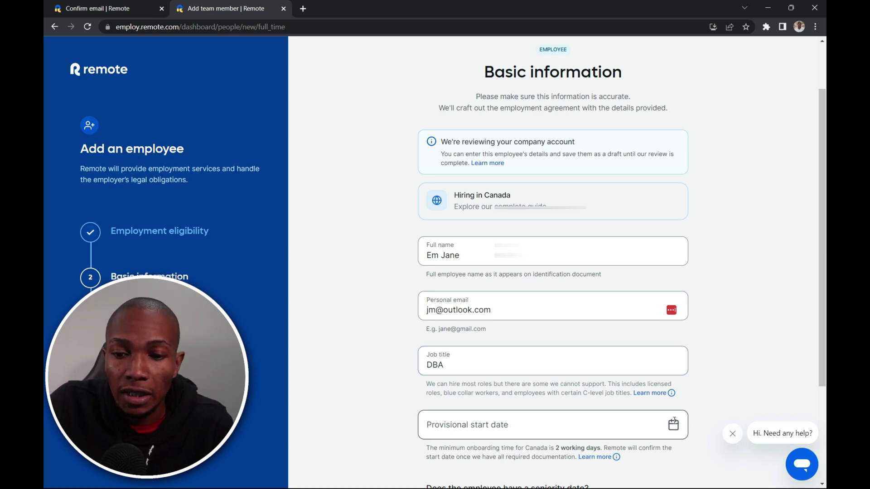
left_click(538, 425)
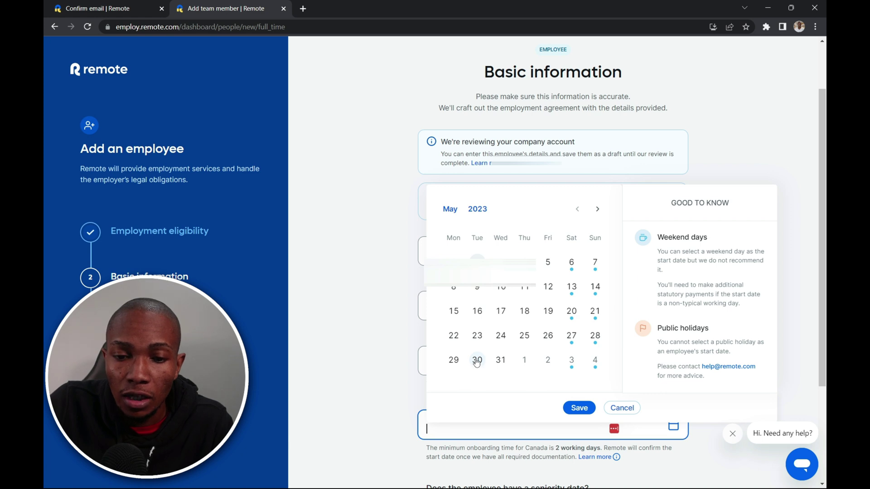
left_click(477, 361)
left_click(578, 409)
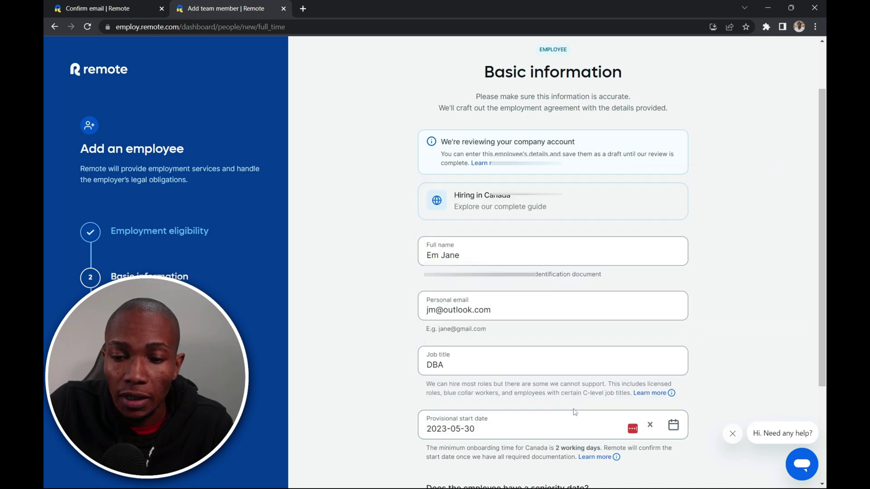
scroll(580, 410, "down", 3)
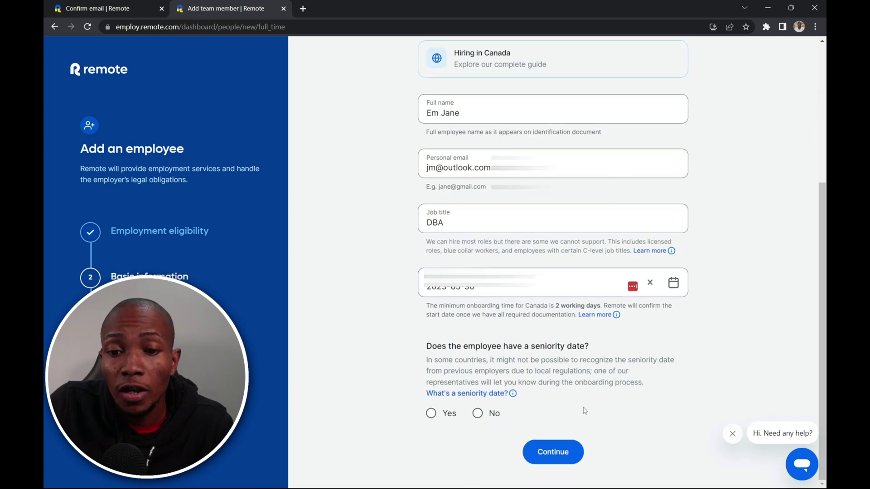
left_click(478, 413)
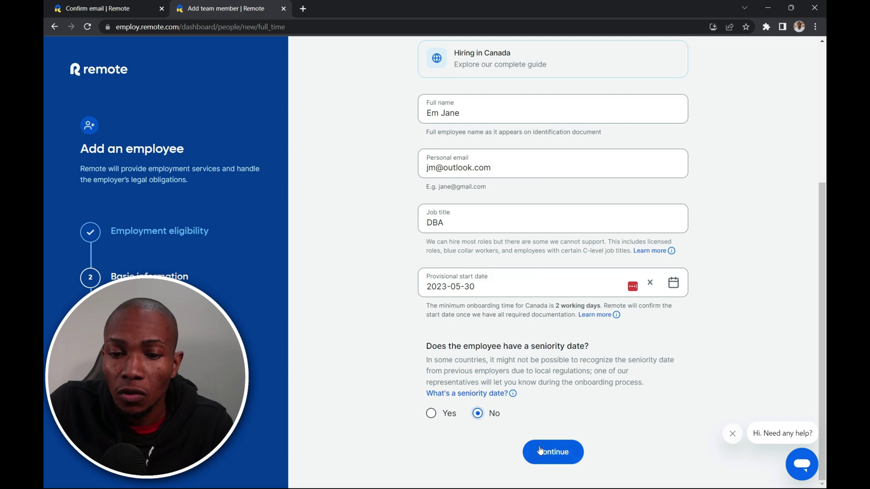
left_click(554, 455)
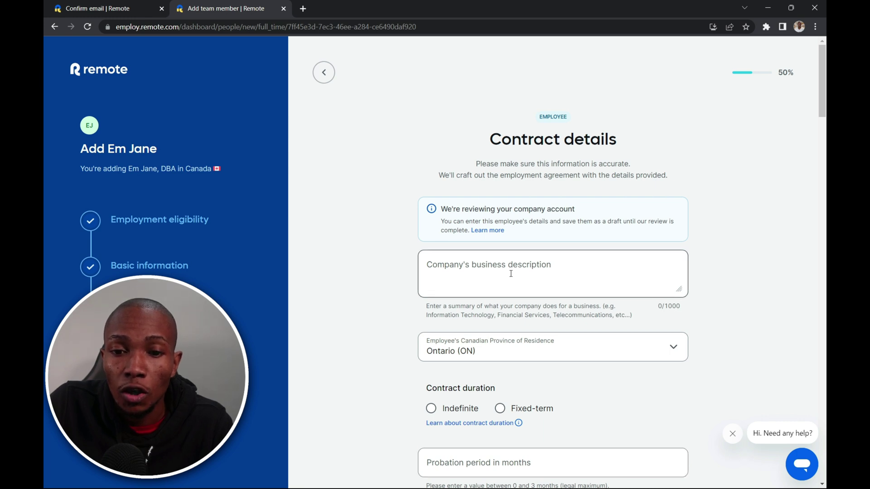
- Choose a fixed-term contract ending on 24 October 2023
scroll(523, 279, "down", 1)
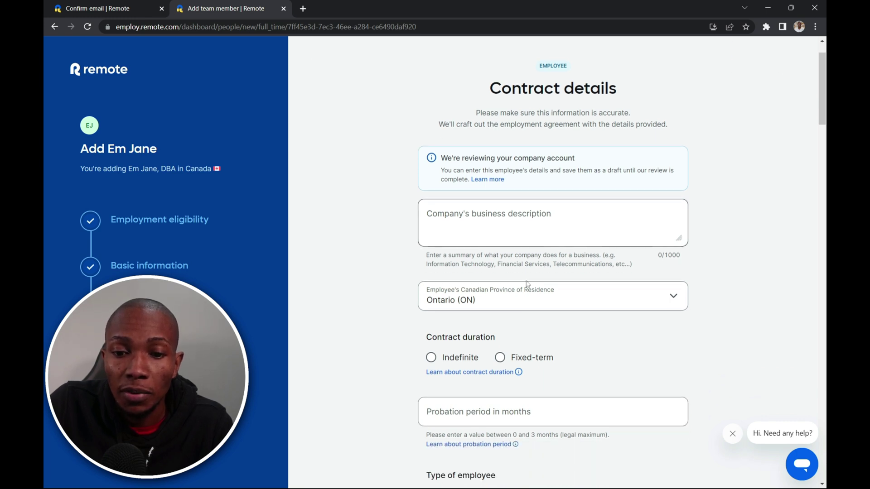
left_click(500, 362)
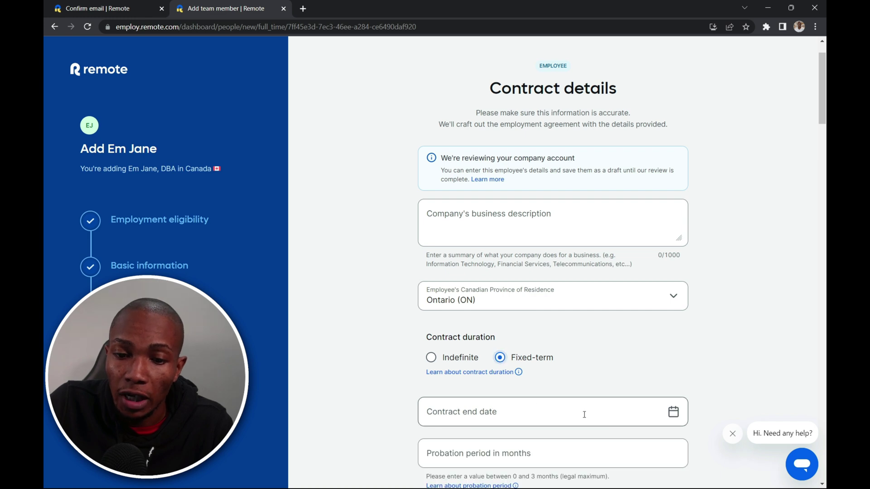
left_click(523, 412)
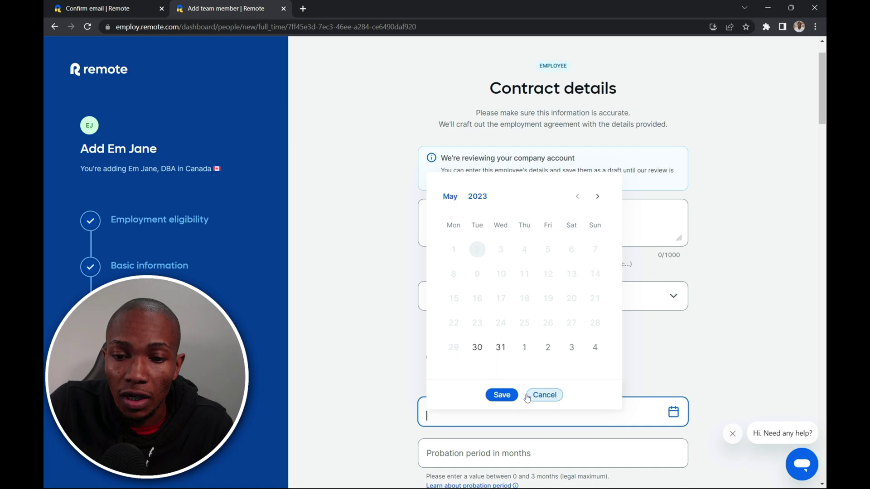
left_click(598, 197)
left_click(598, 196)
left_click(597, 197)
left_click(598, 197)
left_click(598, 197)
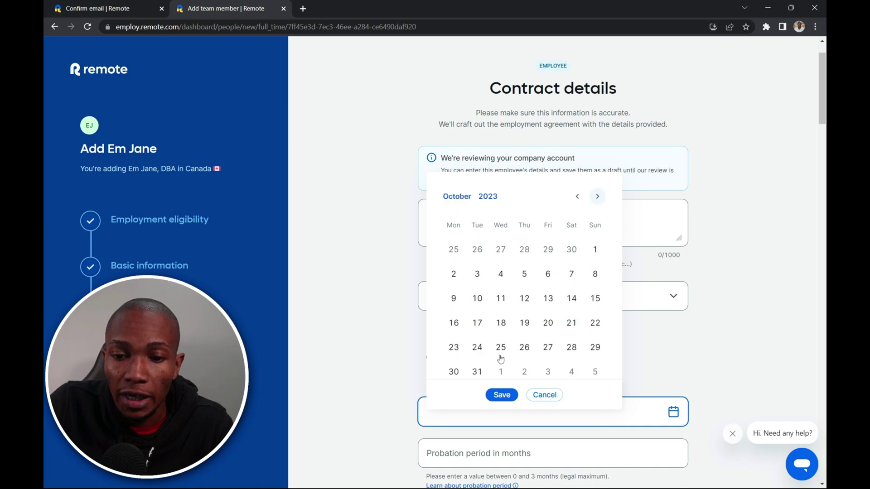
left_click(477, 348)
left_click(501, 395)
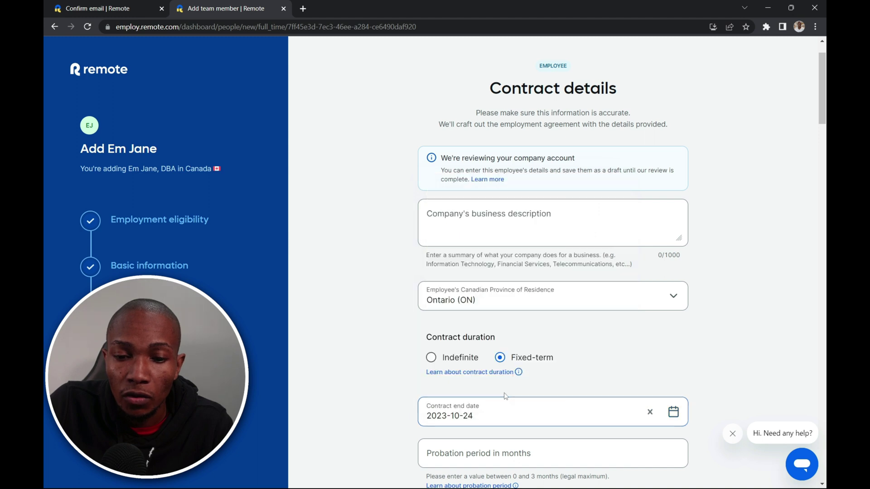
scroll(513, 393, "down", 2)
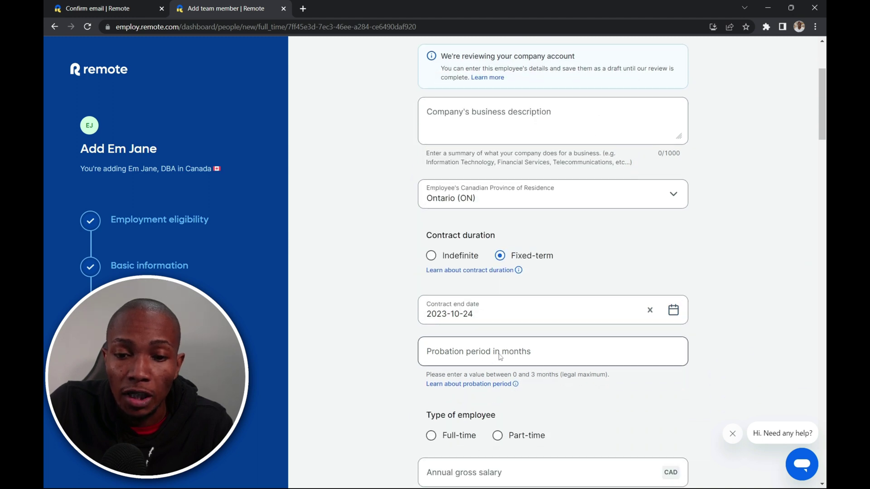
- Set a 1-month probation period and make the employee part-time
left_click(500, 356)
type("1")
left_click(545, 402)
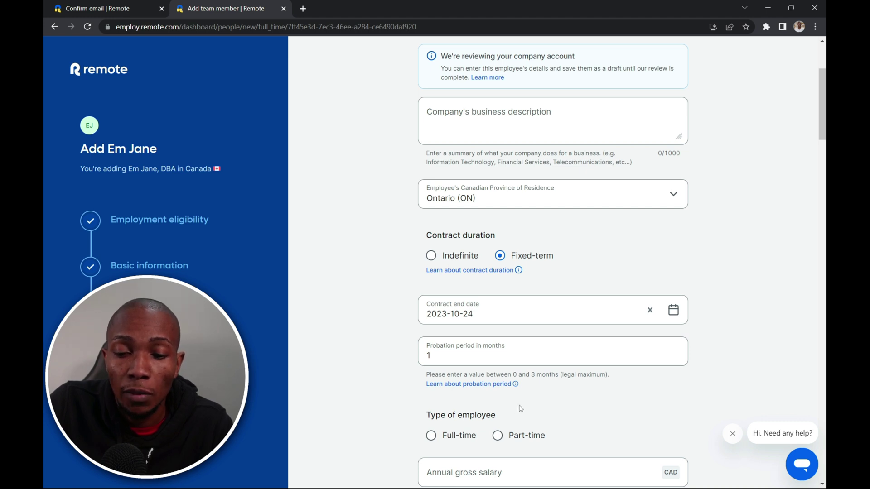
left_click(497, 435)
scroll(555, 414, "down", 1)
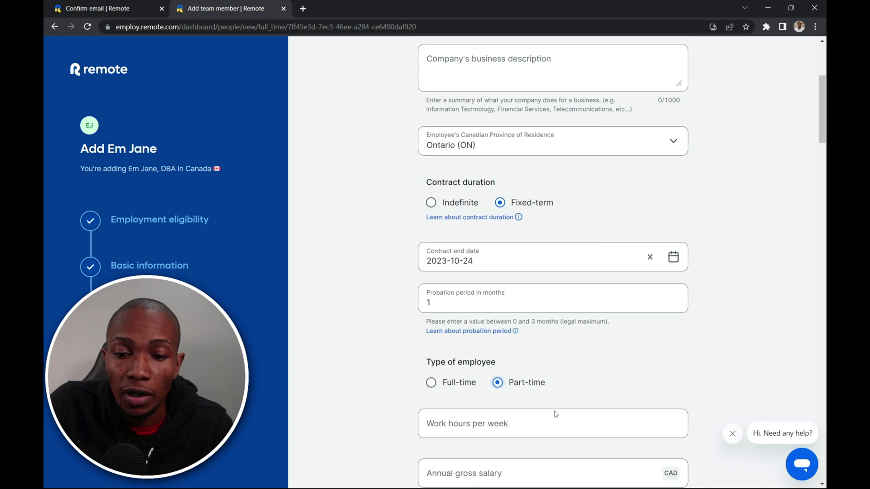
scroll(556, 414, "down", 1)
- Enter 20 weekly hours and a 30000 CAD annual salary, confirming the part-time adjustment
left_click(509, 379)
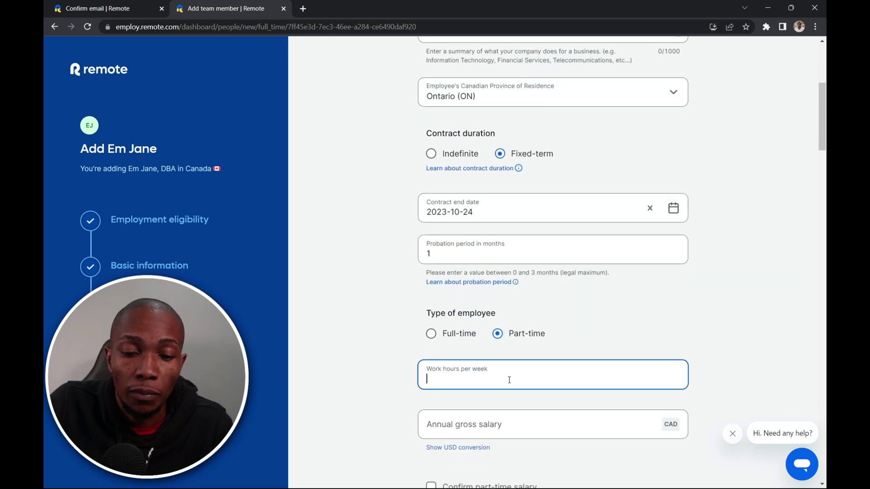
type("20")
left_click(540, 424)
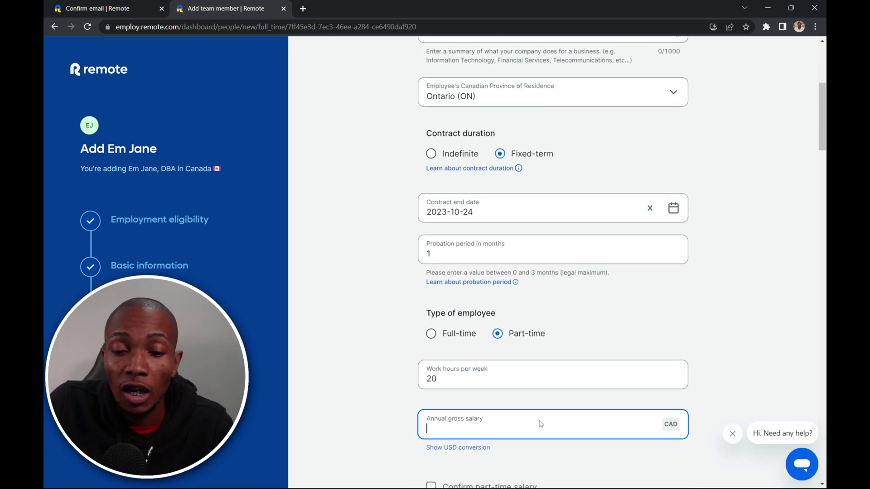
type("5")
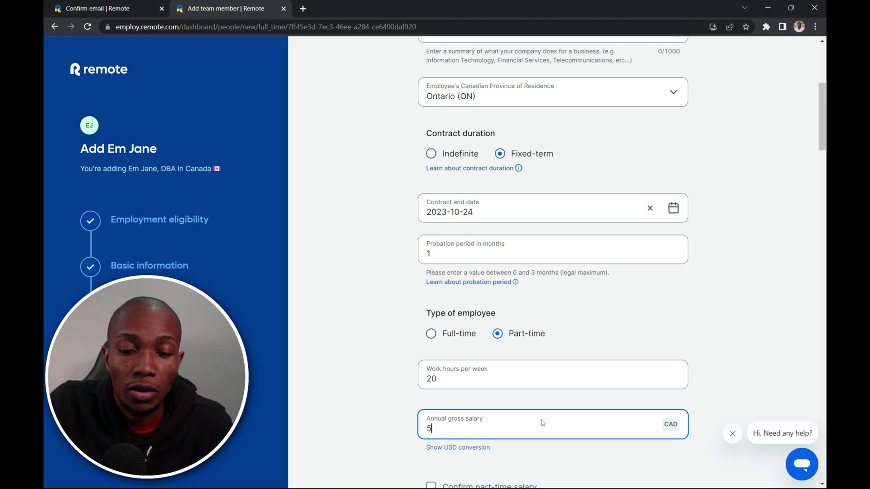
type("00")
key("BackSpace")
key("BackSpace")
key("BackSpace")
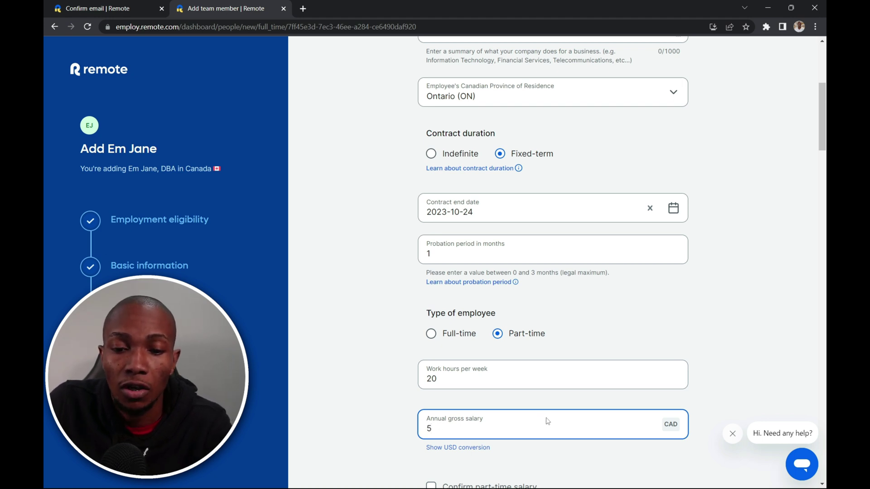
type("30000")
scroll(548, 422, "down", 2)
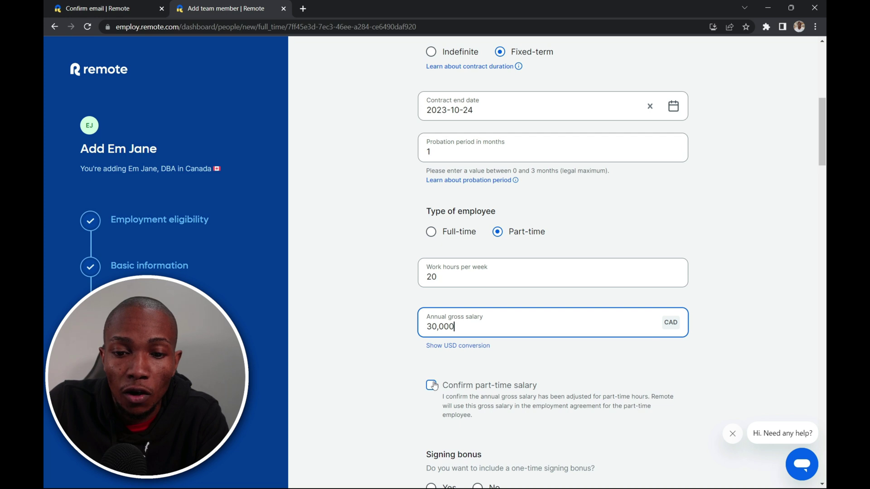
left_click(433, 385)
scroll(506, 376, "down", 2)
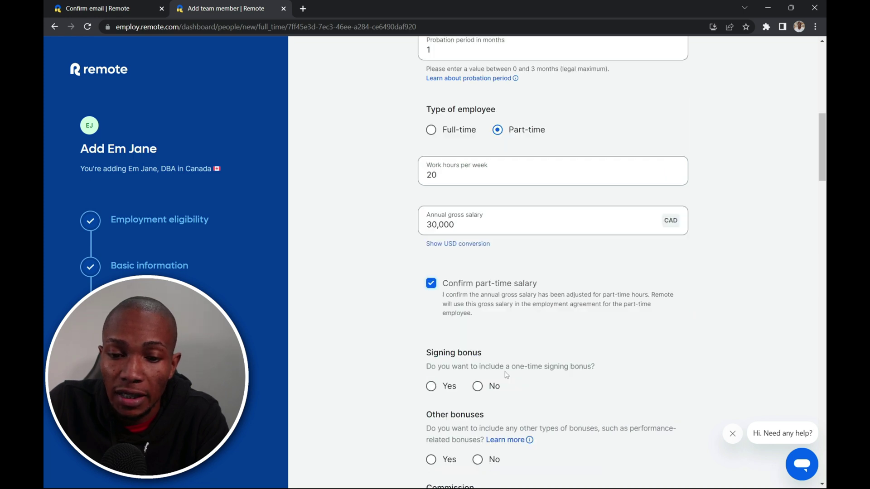
- Answer No to signing bonus, other bonuses, commission and equity
left_click(478, 386)
scroll(485, 389, "down", 2)
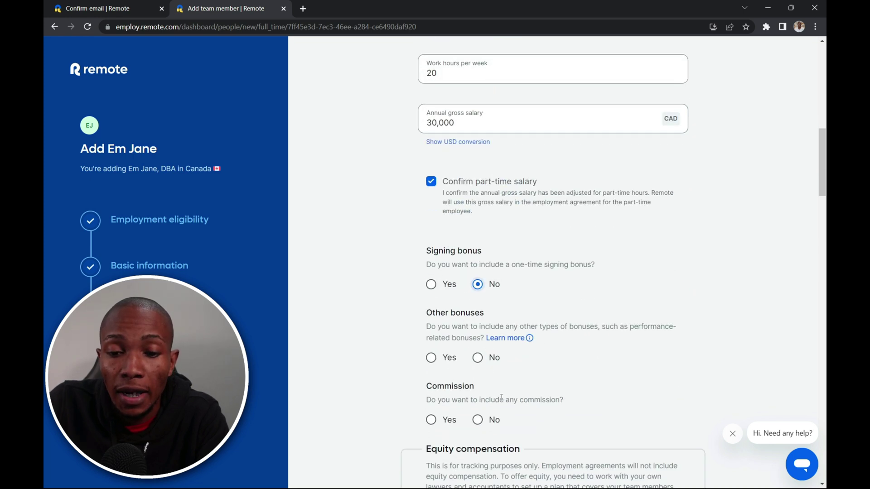
left_click(478, 357)
scroll(498, 393, "down", 2)
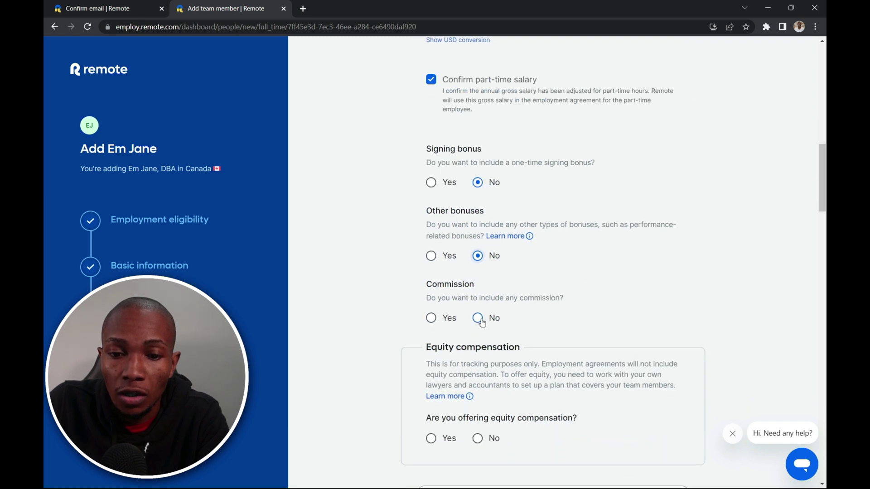
left_click(481, 321)
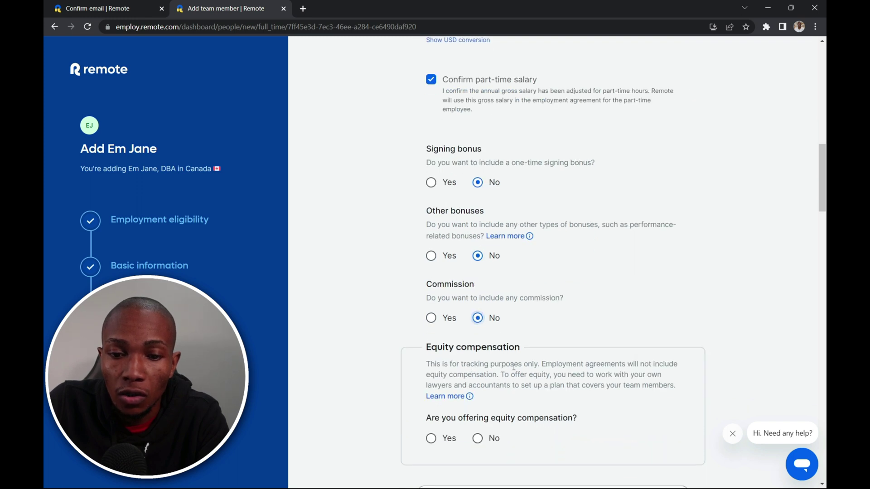
left_click(477, 438)
scroll(534, 357, "down", 3)
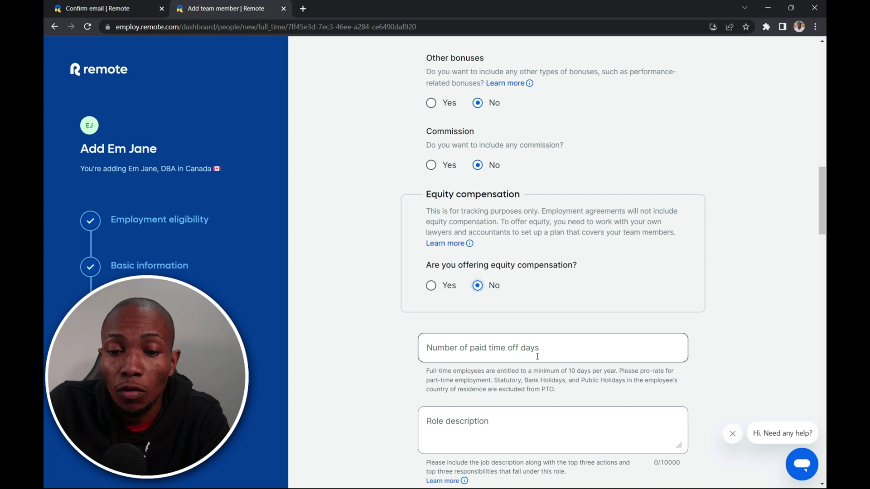
- Enter 4 PTO days and paste the guidance text as the role description
left_click(538, 356)
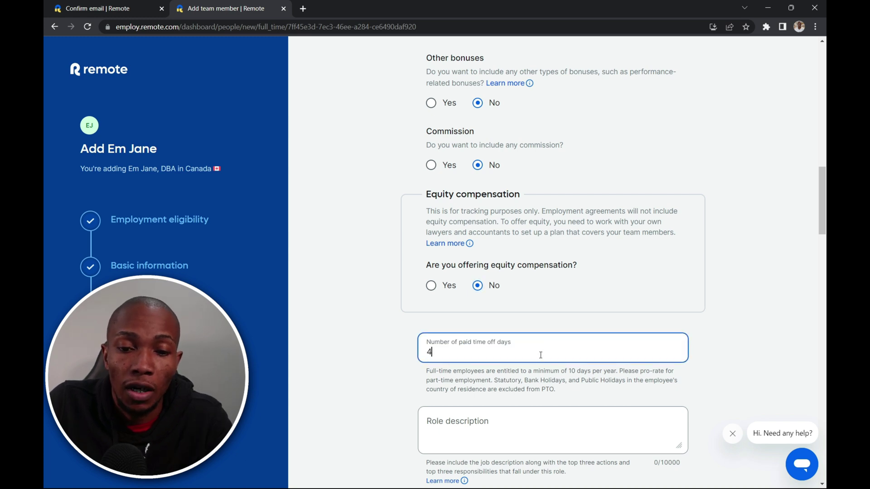
left_click(520, 417)
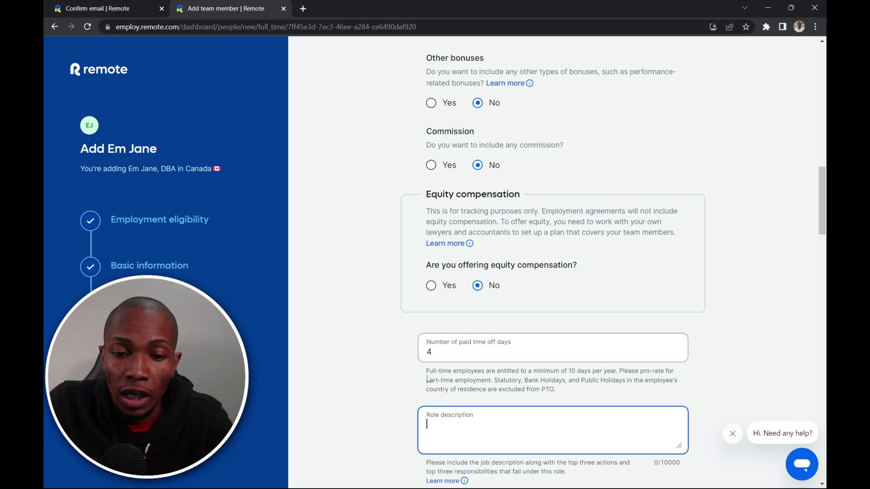
left_click_drag(425, 370, 555, 400)
key("ctrl+c")
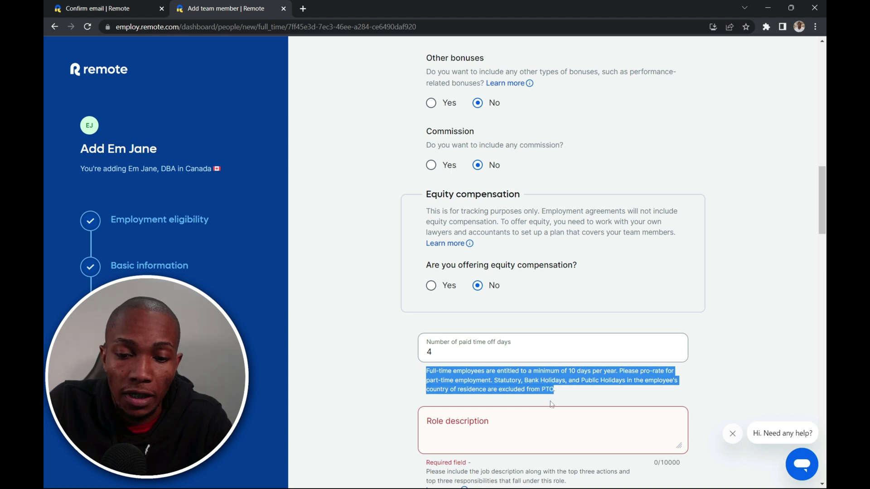
left_click(523, 410)
key("ctrl+v")
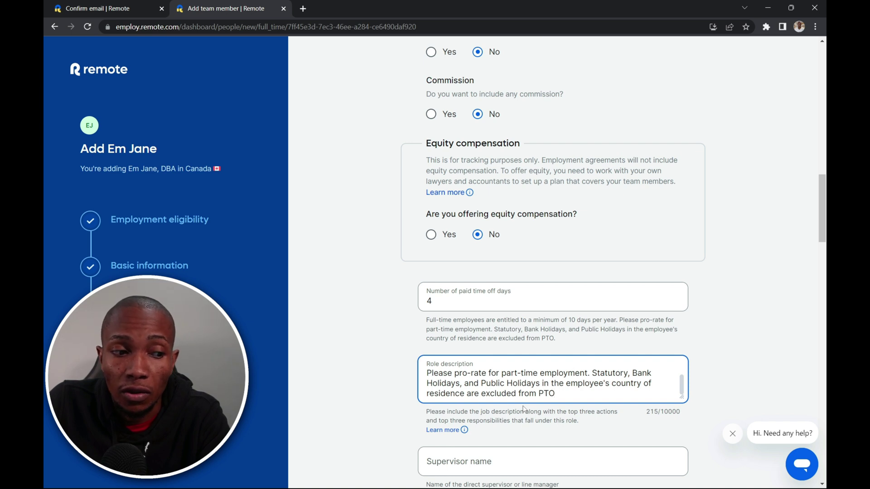
scroll(525, 409, "down", 2)
- Enter the supervisor's name and set experience level to Level 3 - Associate
left_click(492, 363)
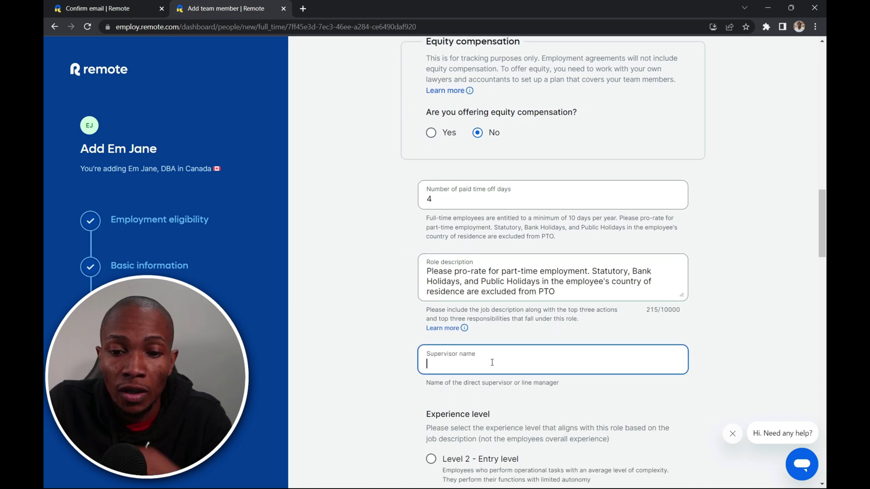
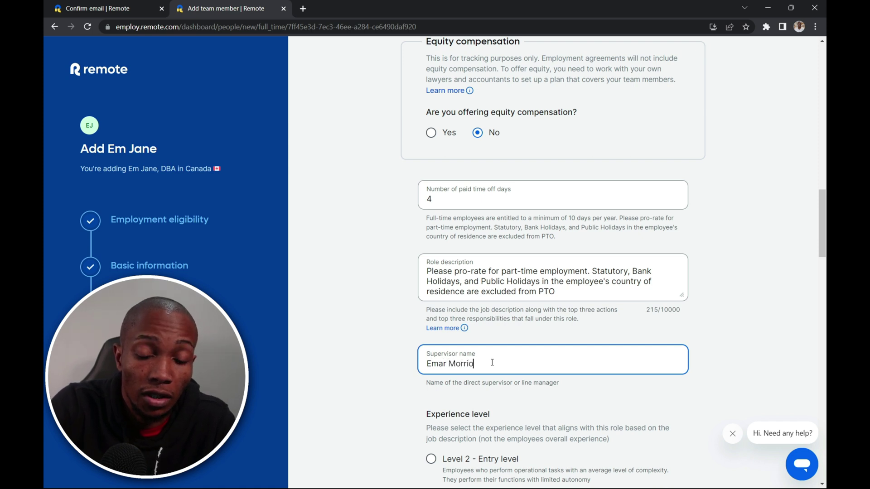
scroll(450, 345, "down", 2)
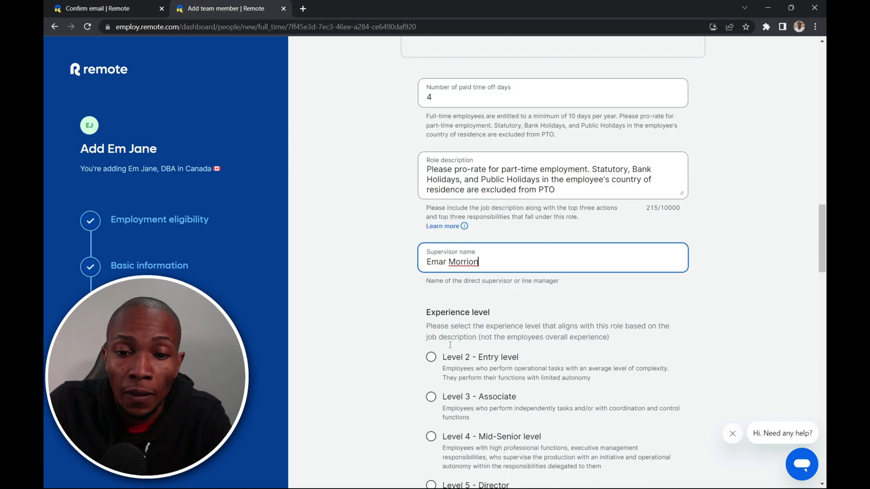
left_click(431, 397)
scroll(507, 407, "down", 3)
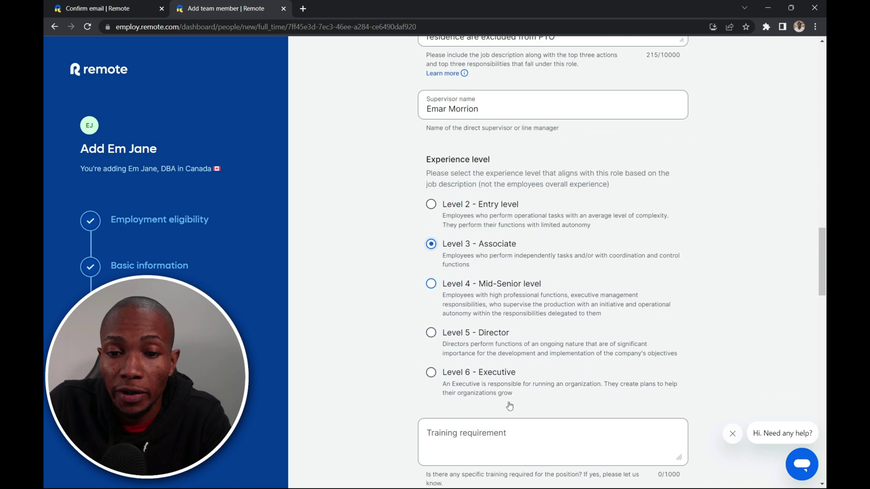
scroll(509, 406, "down", 2)
- Set training requirement to N/A and answer No to non-solicitation and home work address
left_click(484, 340)
type("N")
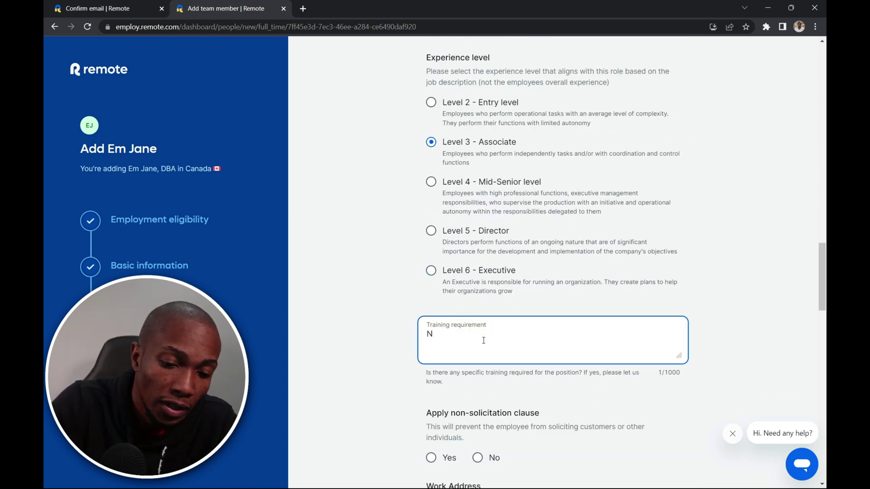
type("/A")
scroll(483, 341, "down", 2)
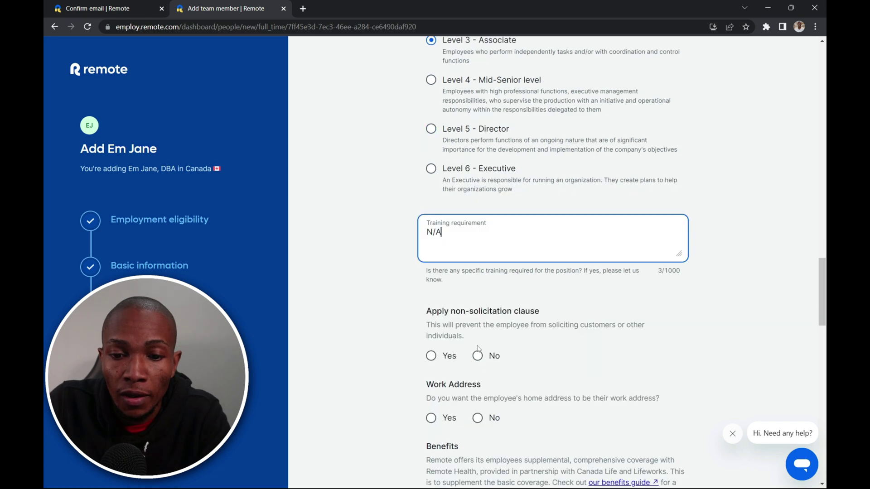
left_click(477, 356)
left_click(478, 418)
scroll(501, 410, "down", 4)
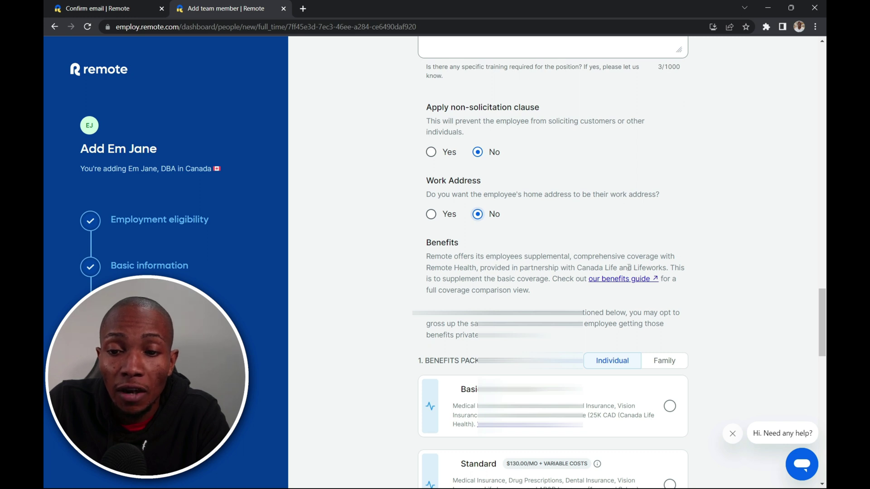
- Under the insurance plans, select 'I don't want to offer this benefit'
scroll(537, 316, "down", 3)
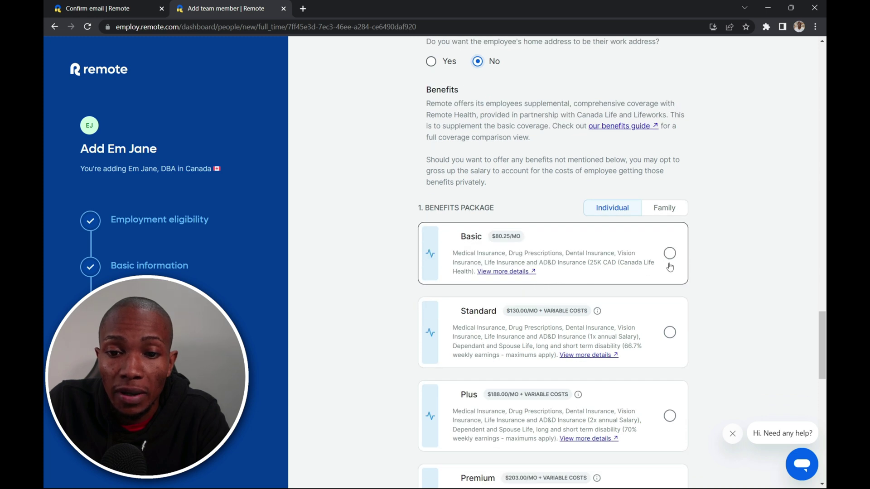
left_click(683, 261)
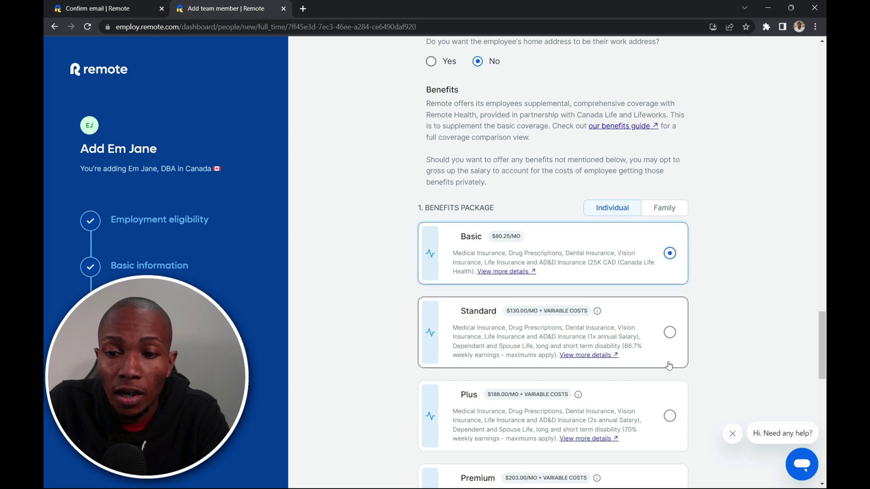
scroll(675, 348, "down", 3)
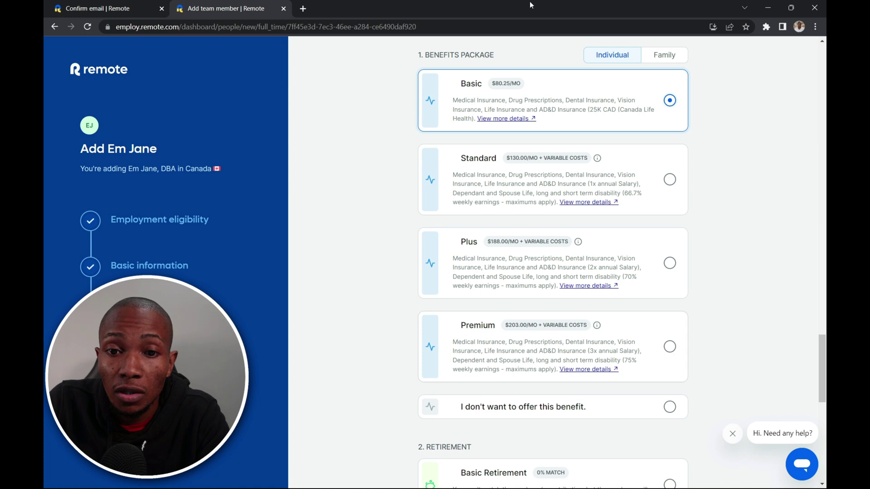
scroll(544, 263, "down", 2)
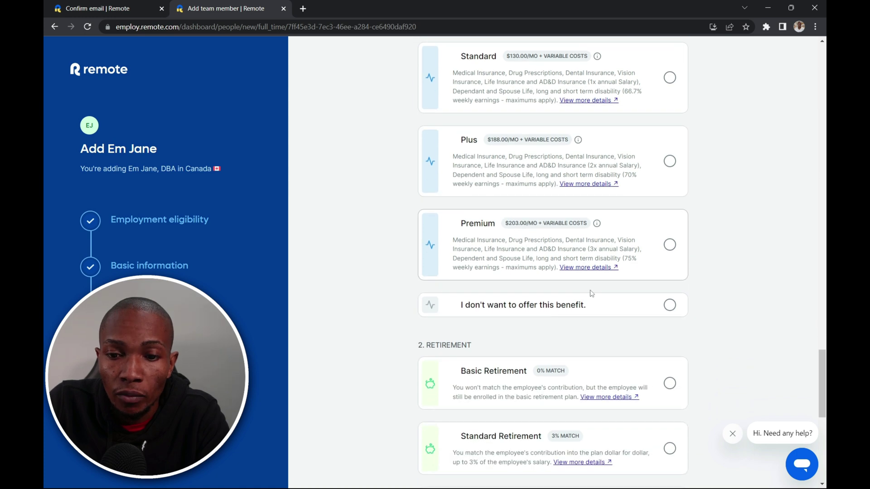
left_click(669, 305)
- Also select 'I don't want to offer this benefit' for Employee Assistance
scroll(598, 301, "down", 2)
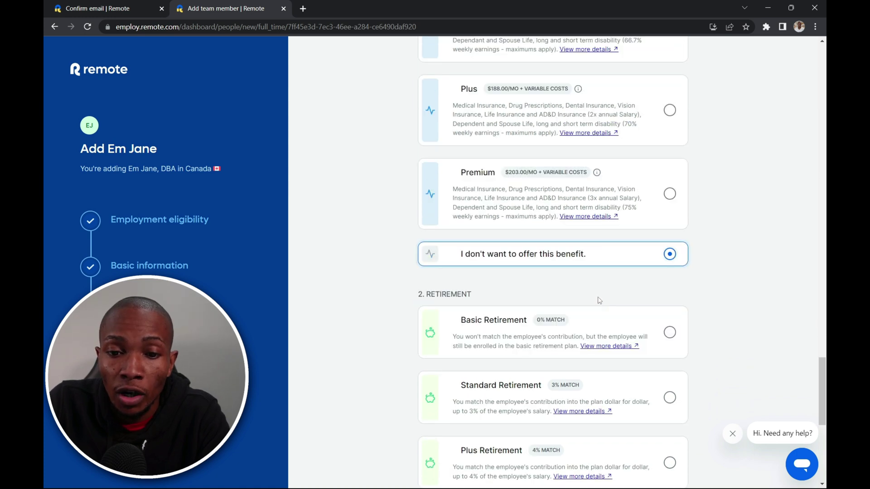
scroll(598, 301, "down", 1)
scroll(599, 300, "down", 4)
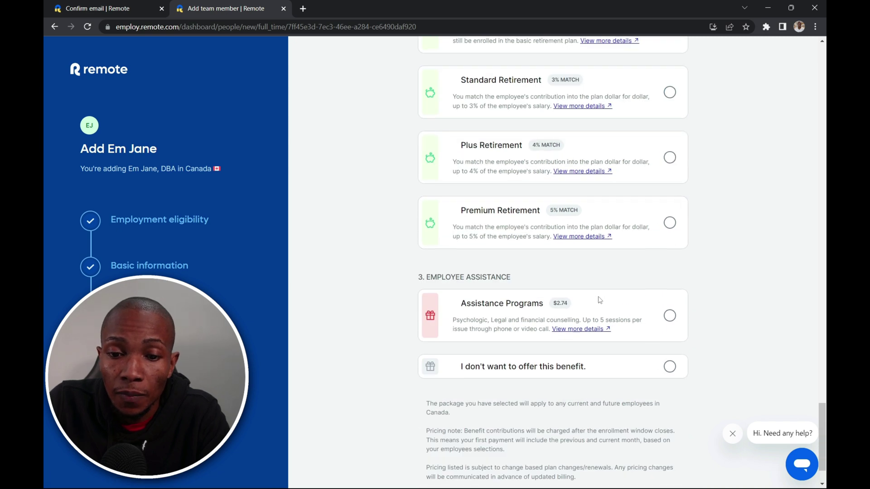
scroll(599, 300, "down", 1)
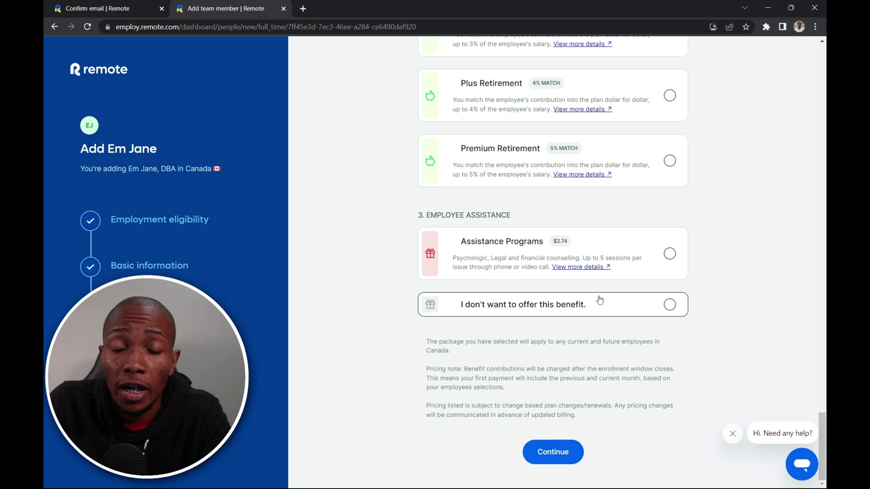
left_click(670, 306)
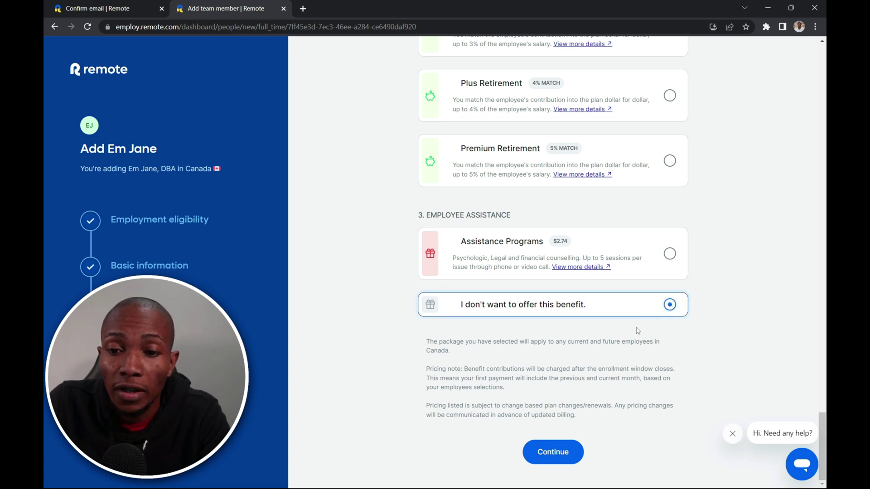
- Submit the benefits to reach the 75% Pricing plan step with the $599/month Single employee plan
left_click(540, 466)
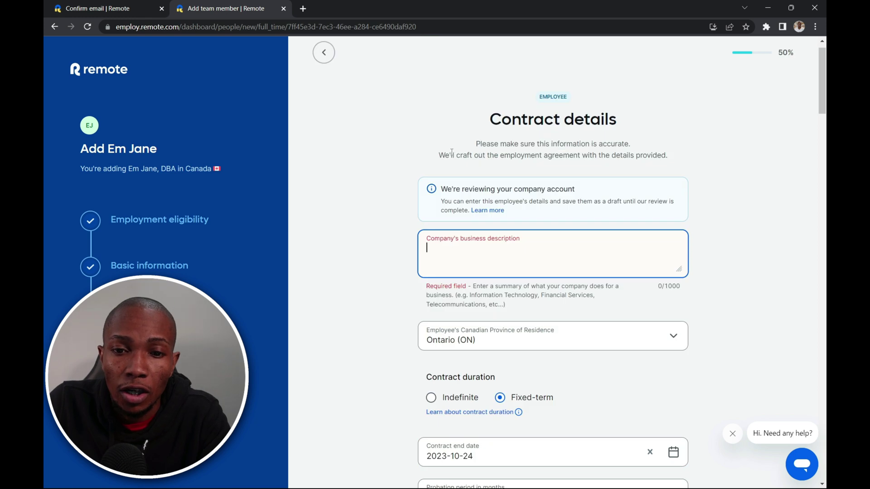
left_click_drag(438, 156, 673, 156)
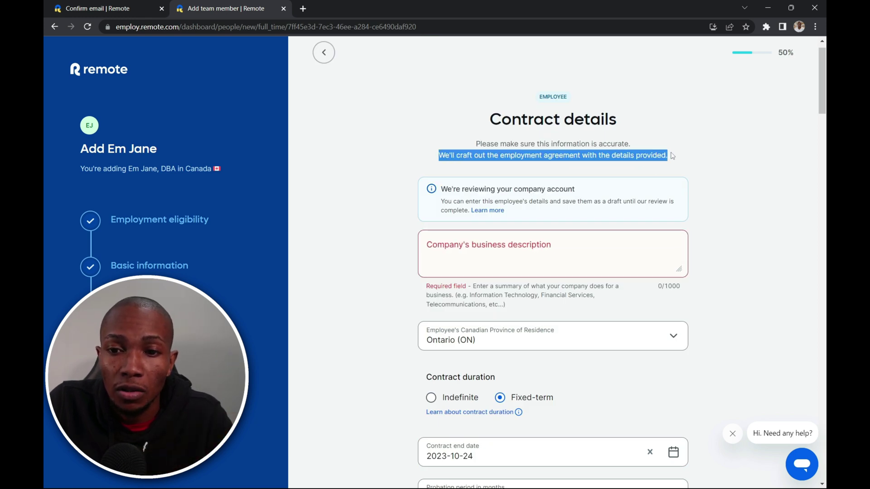
left_click(555, 266)
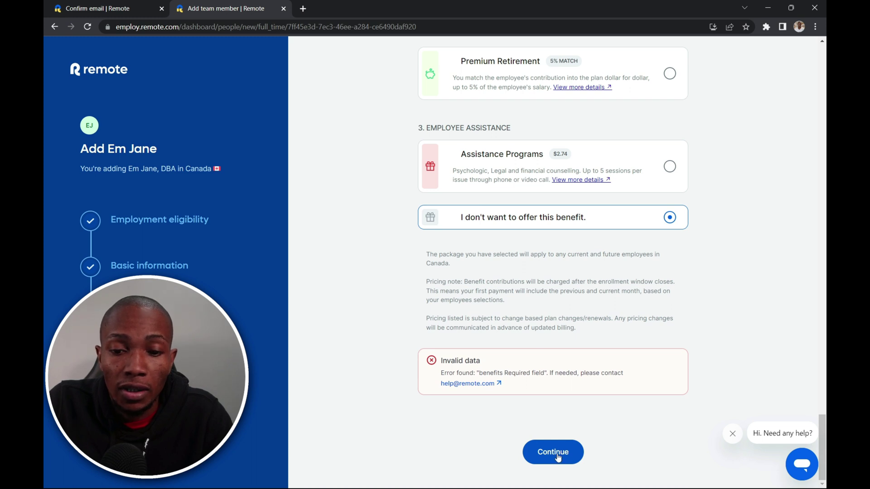
left_click(555, 455)
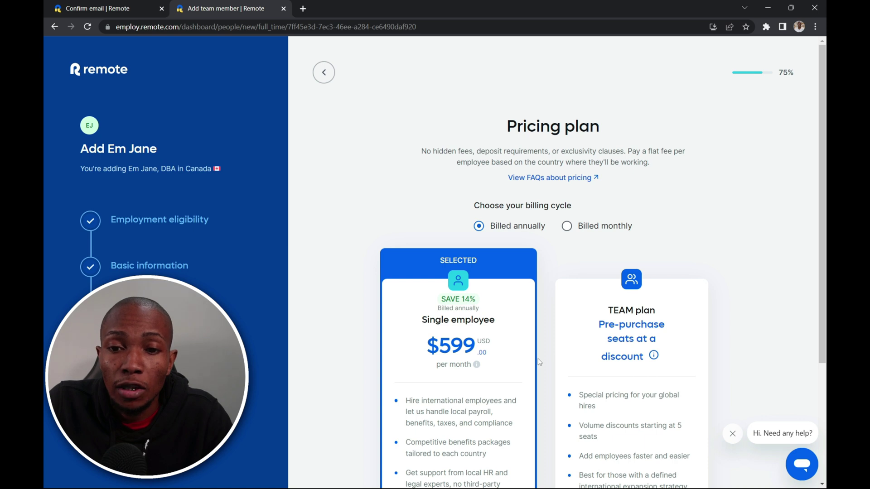
scroll(540, 361, "down", 3)
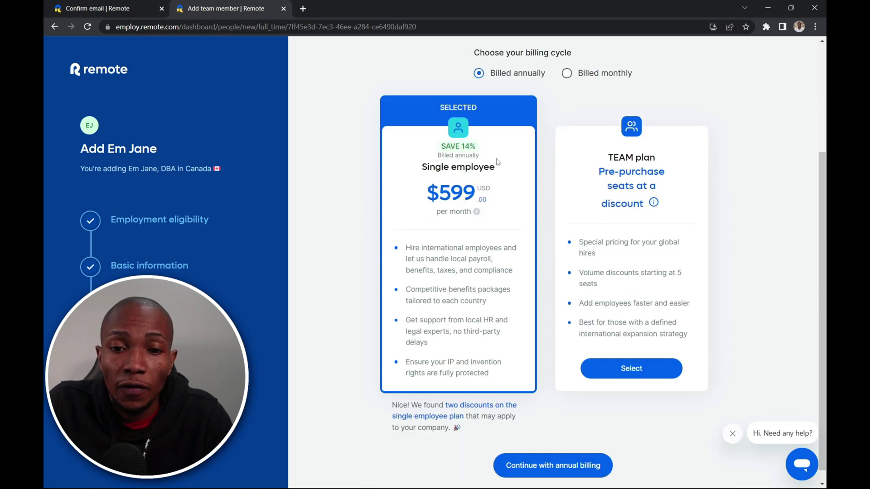
scroll(496, 162, "down", 1)
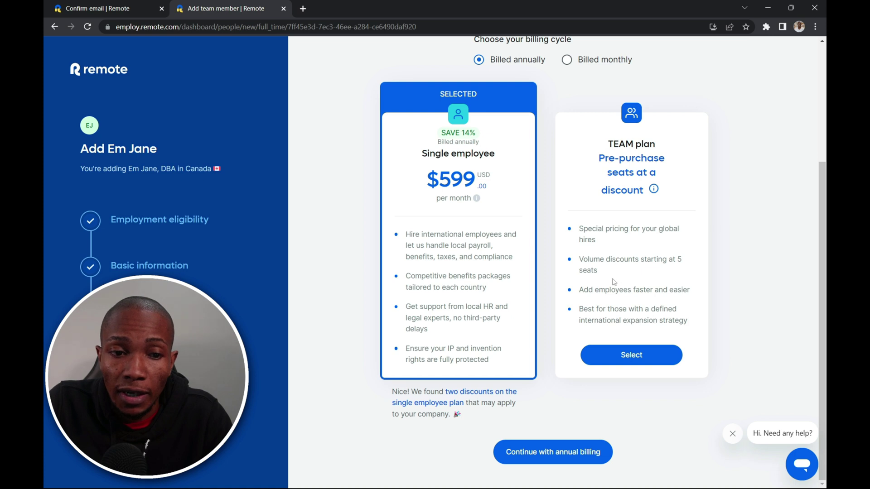
scroll(616, 281, "up", 4)
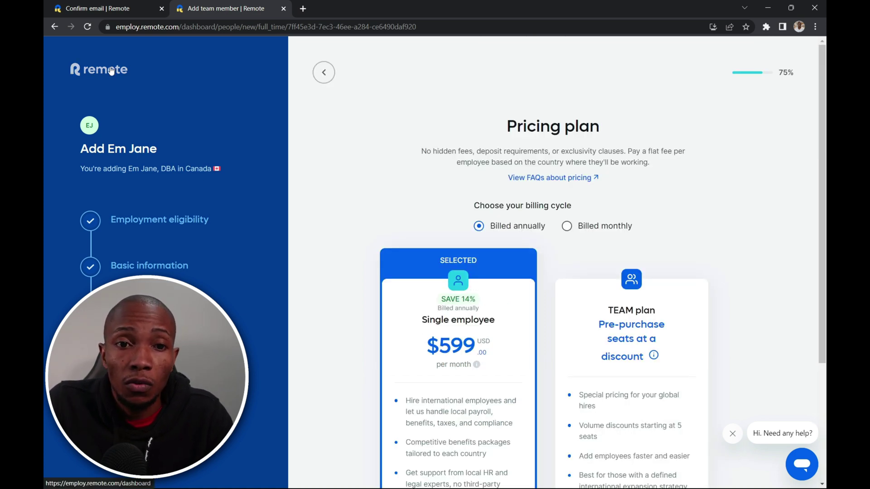
- Tour the Onboarding, Time off, Incentives and Expenses (All requests) pages, ending on the Cost calculator
left_click(111, 71)
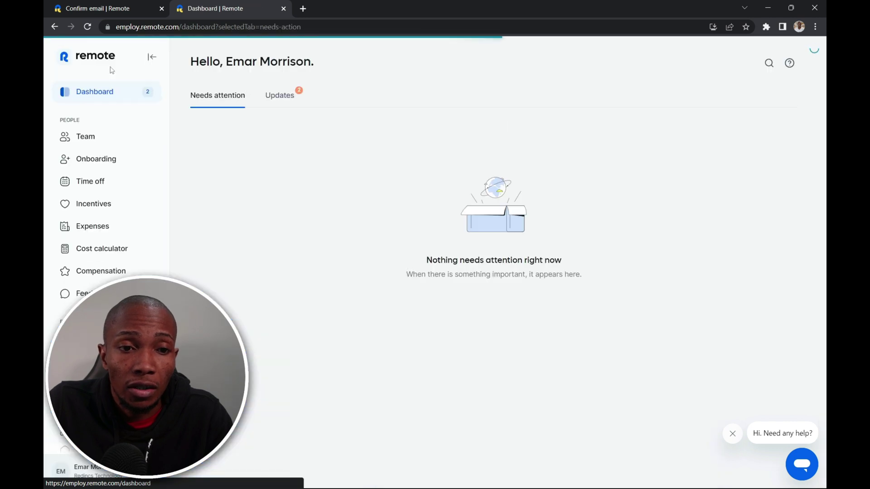
left_click(96, 159)
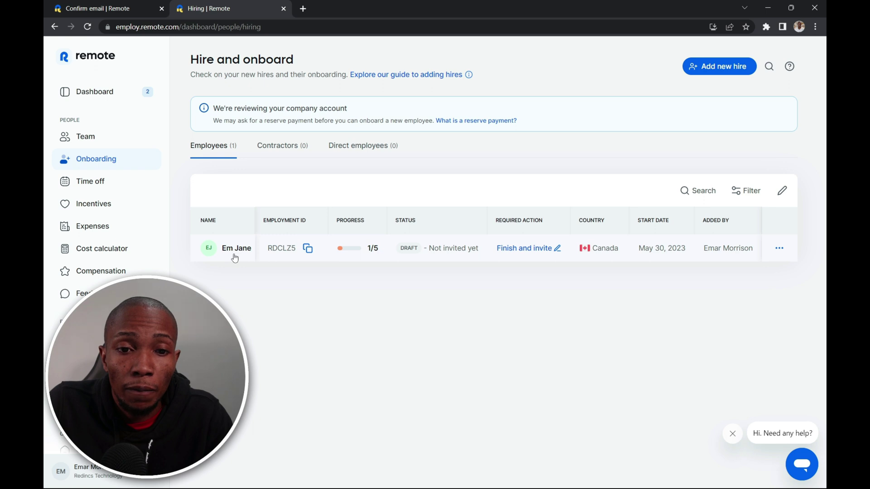
left_click(114, 179)
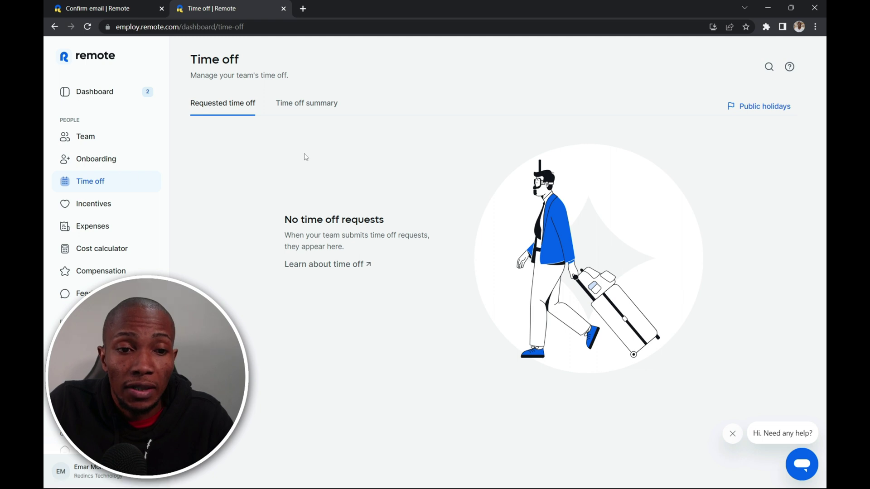
left_click(101, 203)
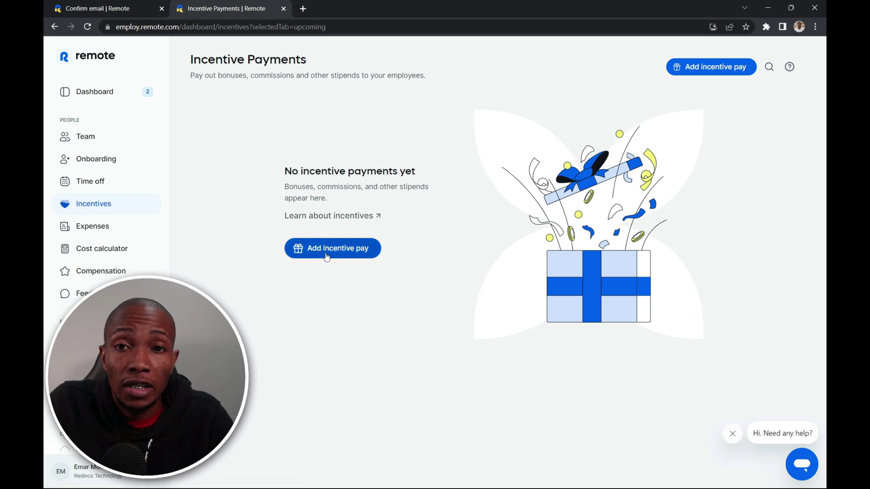
left_click(96, 228)
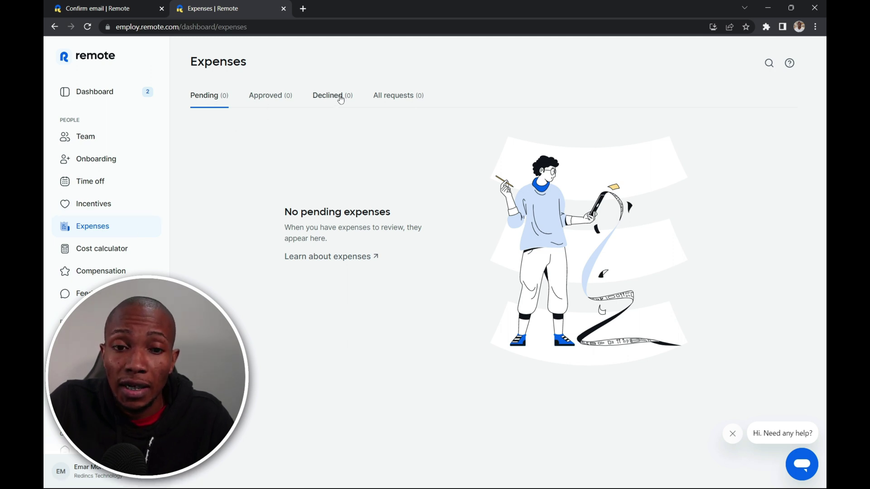
left_click(392, 97)
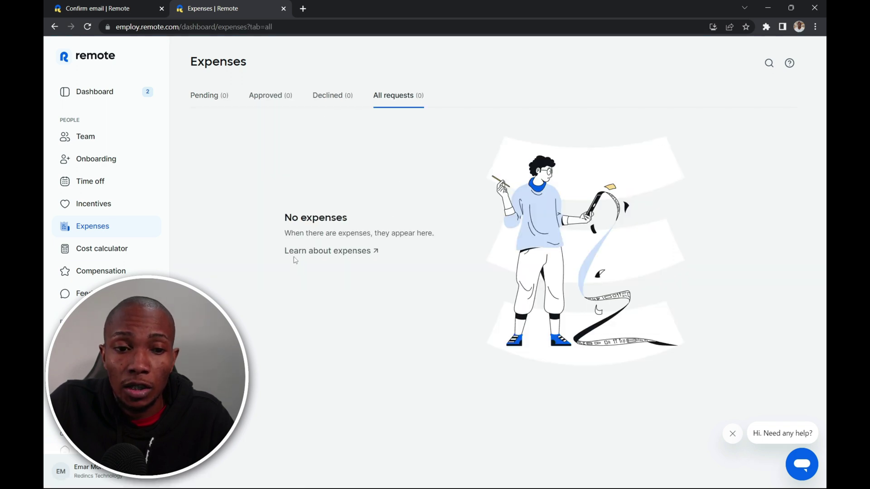
left_click(99, 250)
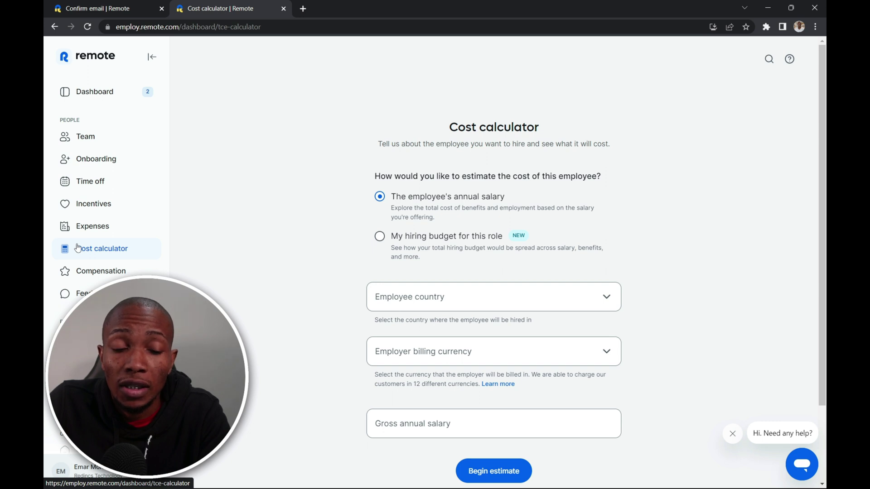
- Benchmark a Mid-level Account Executive salary in Canada (CA$94,000 median), then view Pay contractors
left_click(90, 270)
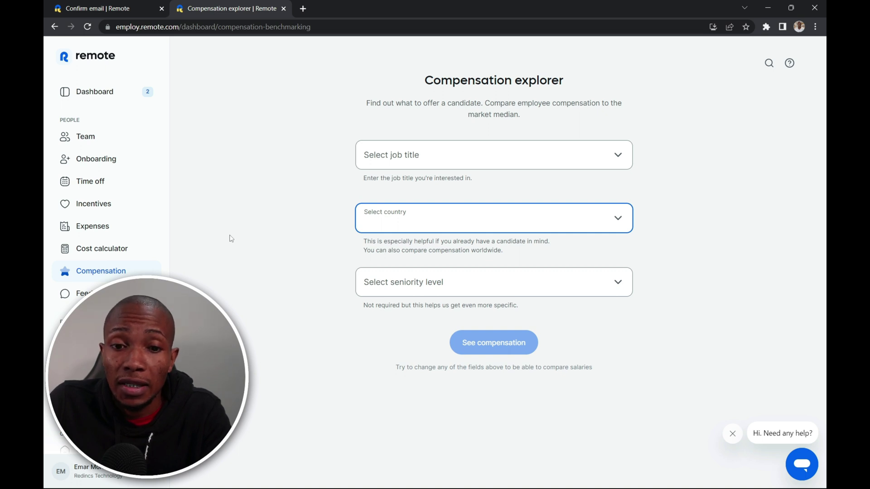
left_click(593, 153)
key("Down")
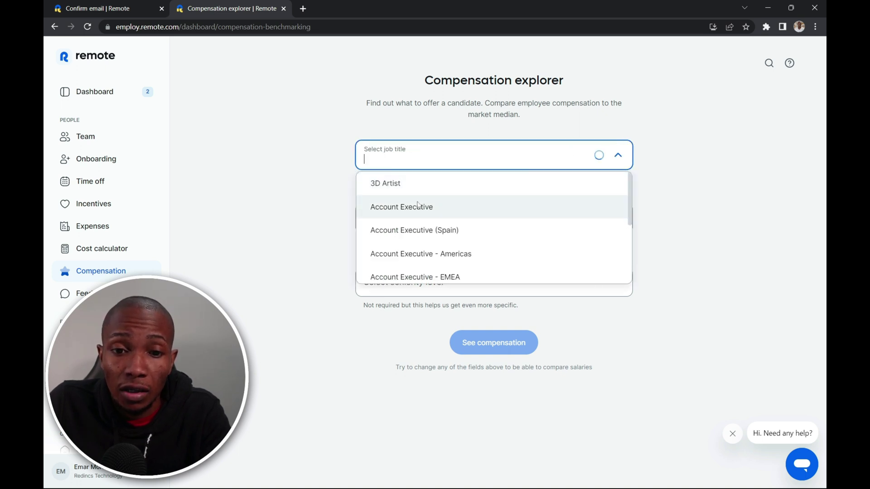
key("Return")
left_click(625, 214)
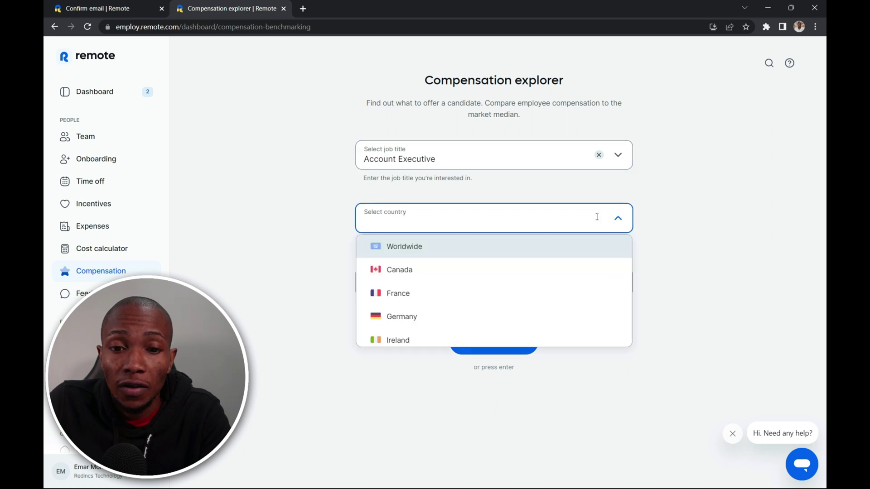
left_click(462, 269)
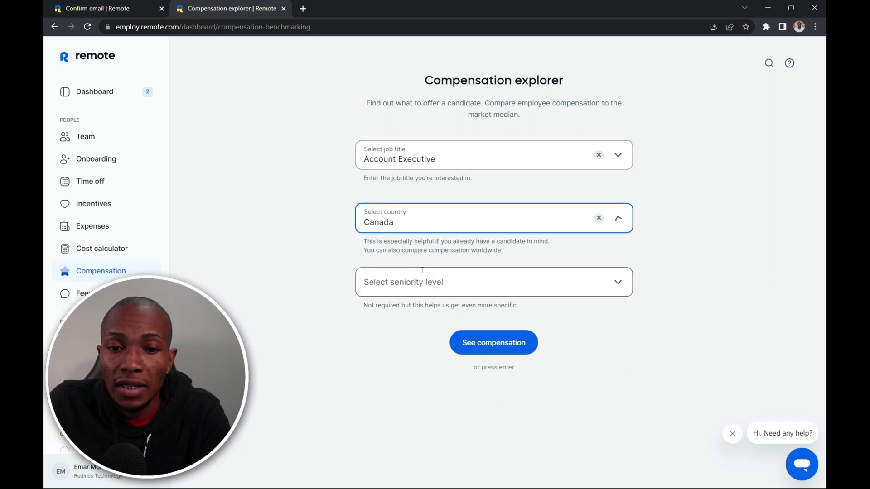
left_click(613, 286)
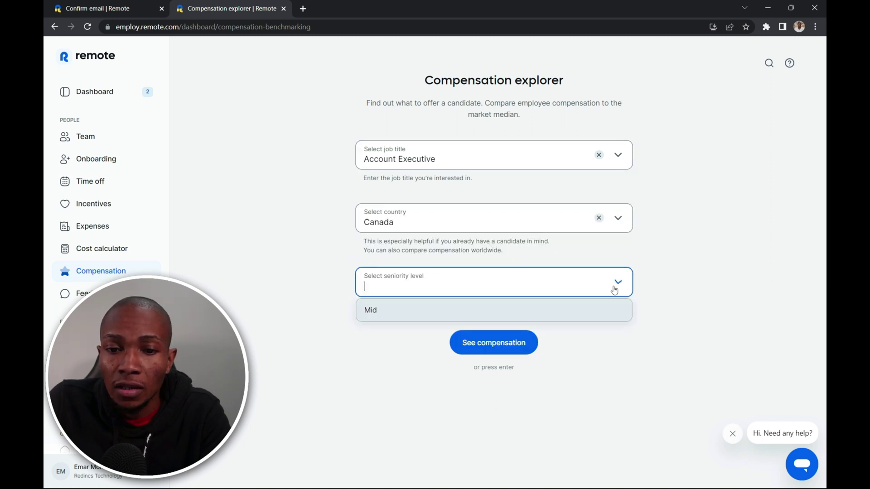
left_click(388, 309)
left_click(495, 345)
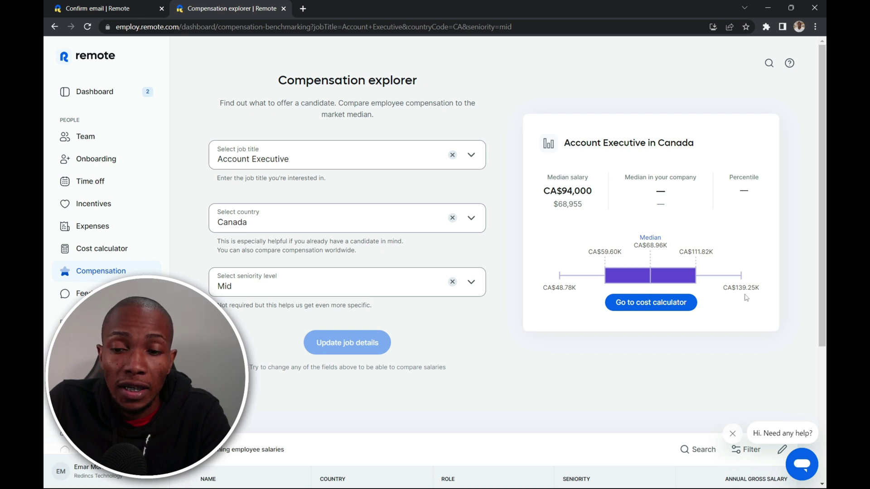
left_click(90, 405)
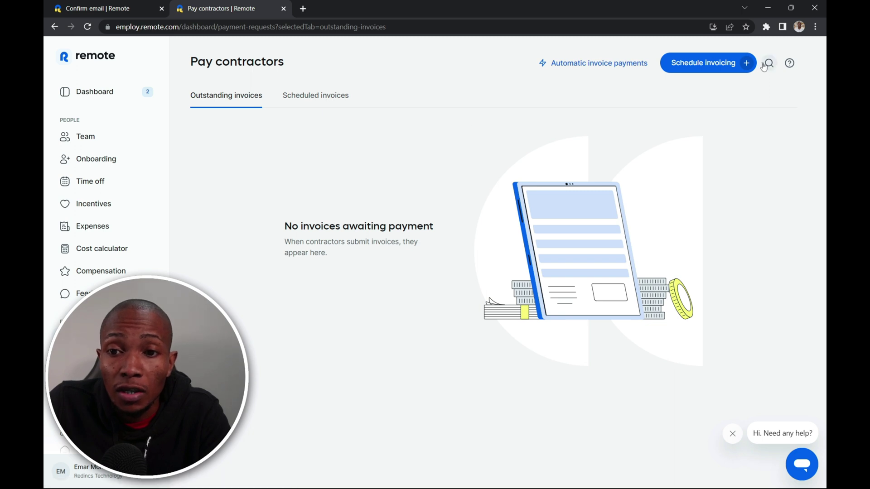
- Start a new scheduled contractor invoice, then close the form without creating it
left_click(746, 63)
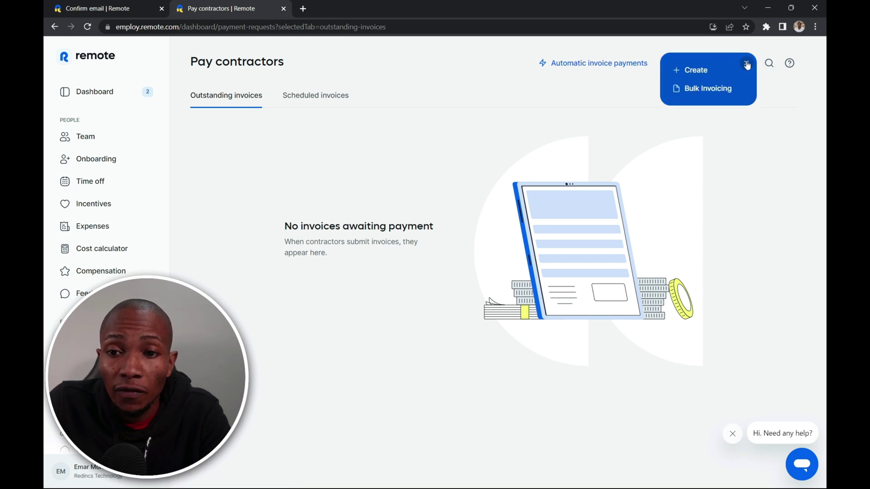
left_click(701, 71)
scroll(501, 223, "down", 3)
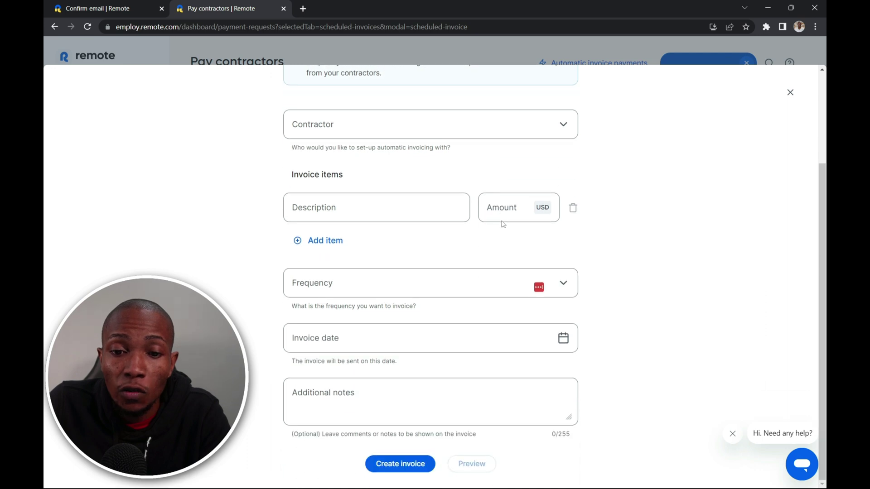
left_click(791, 92)
- Browse the Service invoices, Billing and Payment methods pages and begin adding a payment method
left_click(90, 365)
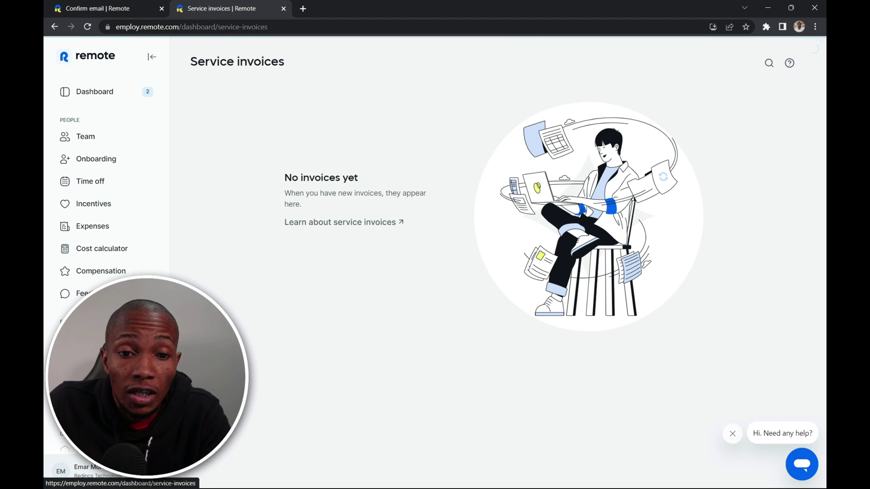
left_click(91, 388)
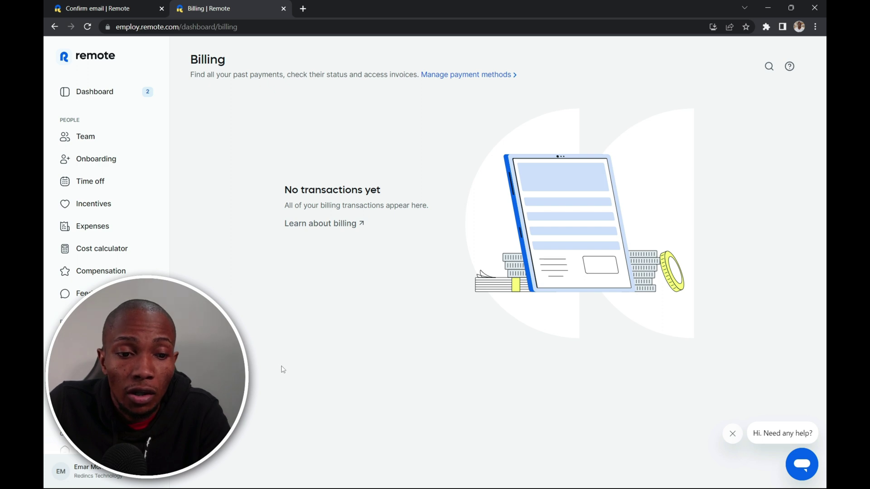
left_click(99, 385)
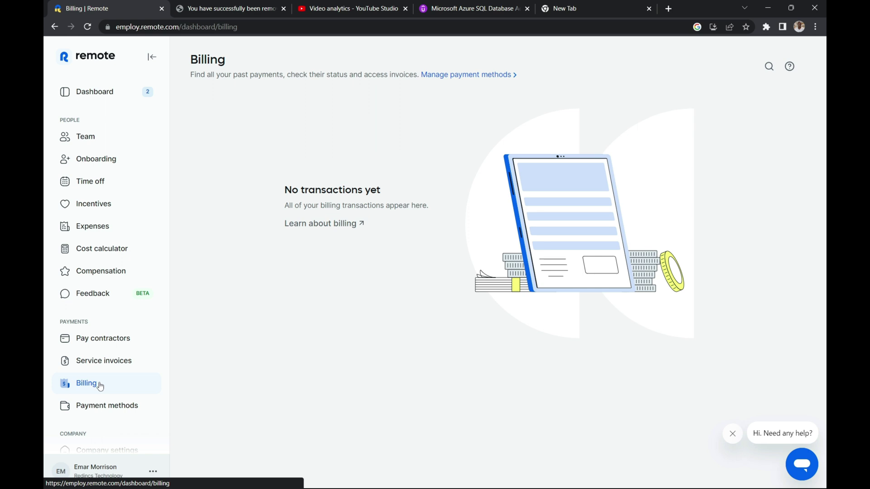
left_click(101, 409)
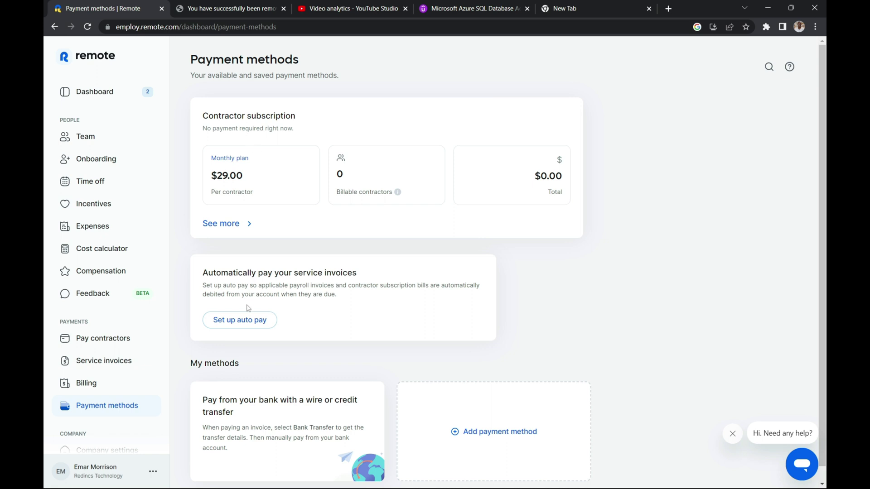
scroll(252, 320, "down", 1)
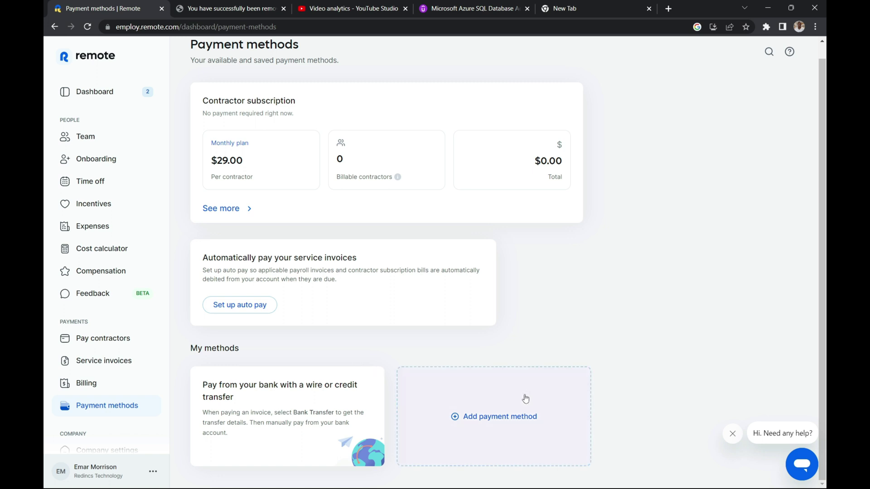
left_click(479, 420)
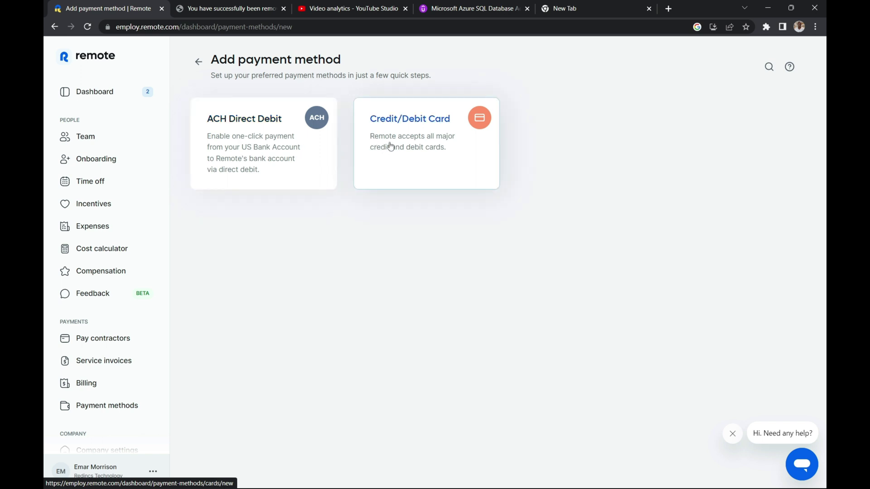
scroll(130, 311, "down", 3)
- Review the company details on the Company settings page
left_click(131, 311)
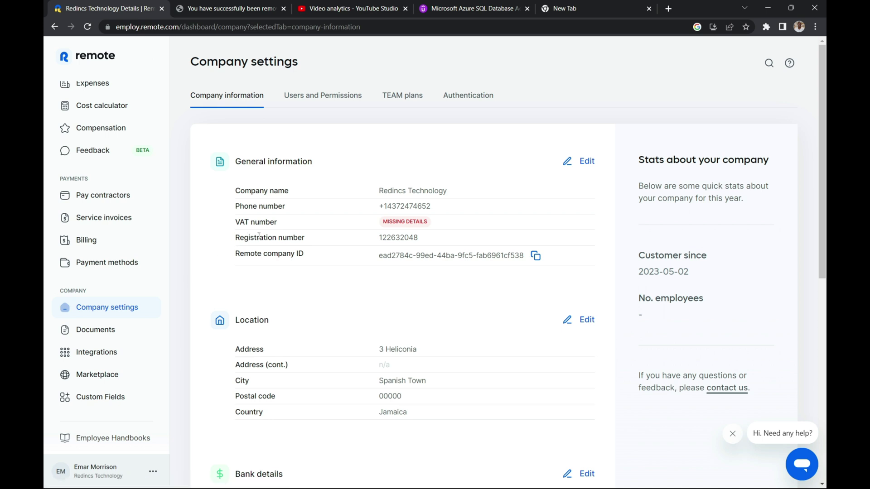
scroll(277, 253, "down", 1)
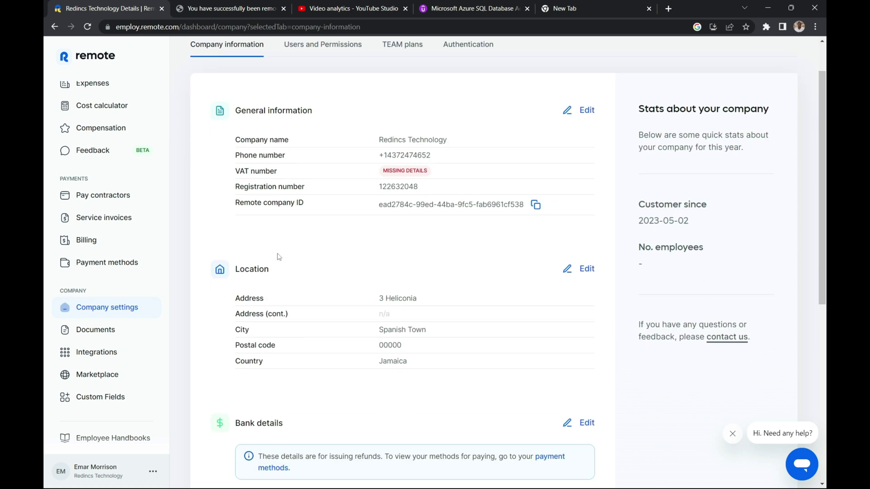
scroll(431, 333, "down", 2)
scroll(431, 334, "down", 1)
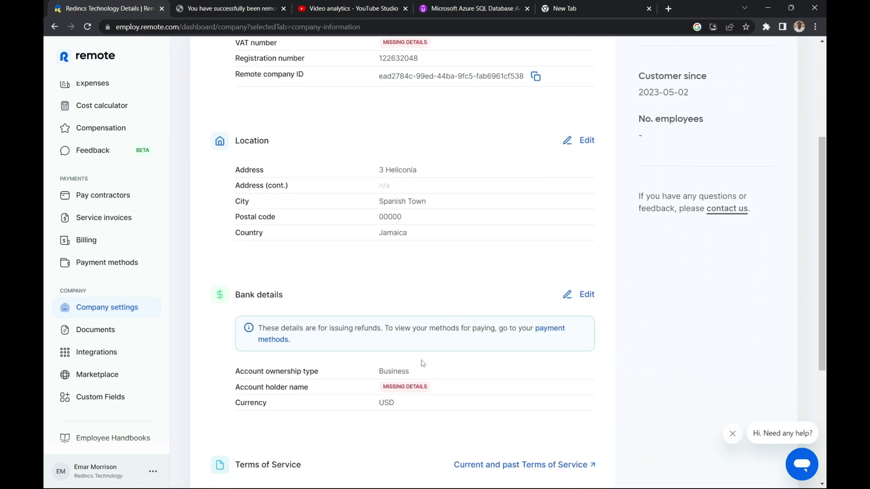
- Check the empty Documents Tax Management and Pending Contracts tabs, then go to Integrations
left_click(97, 333)
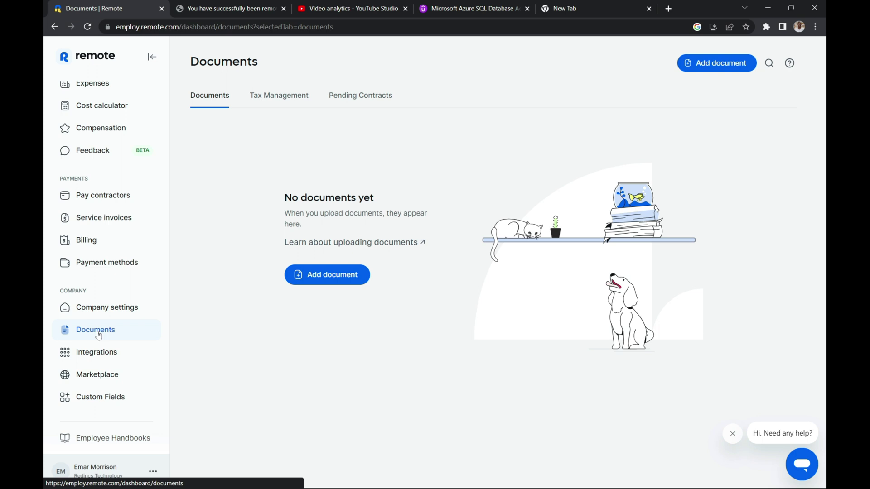
left_click(277, 98)
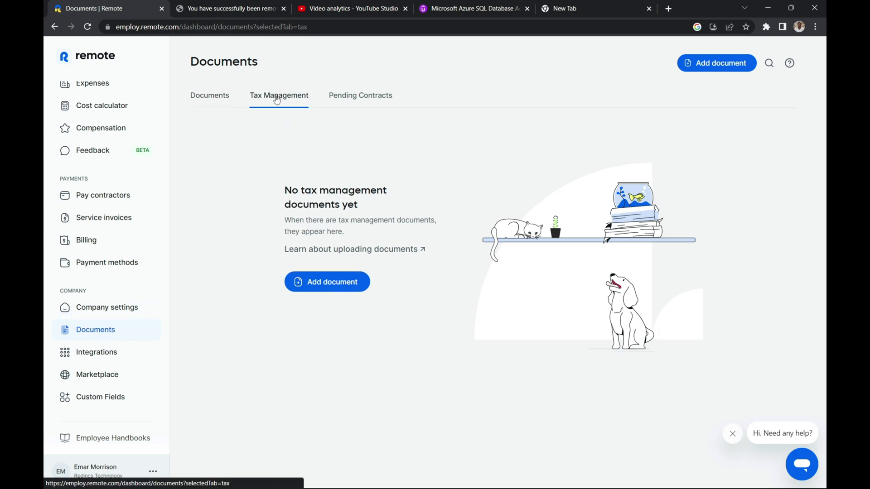
left_click(344, 96)
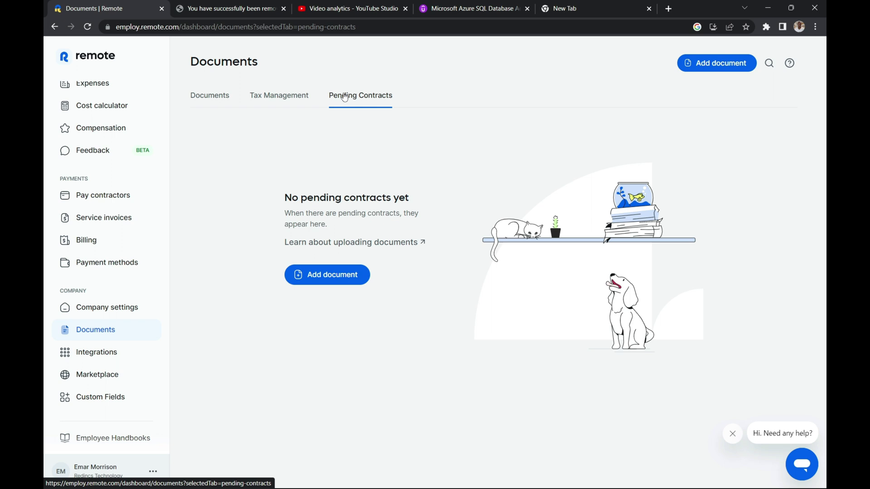
left_click(103, 353)
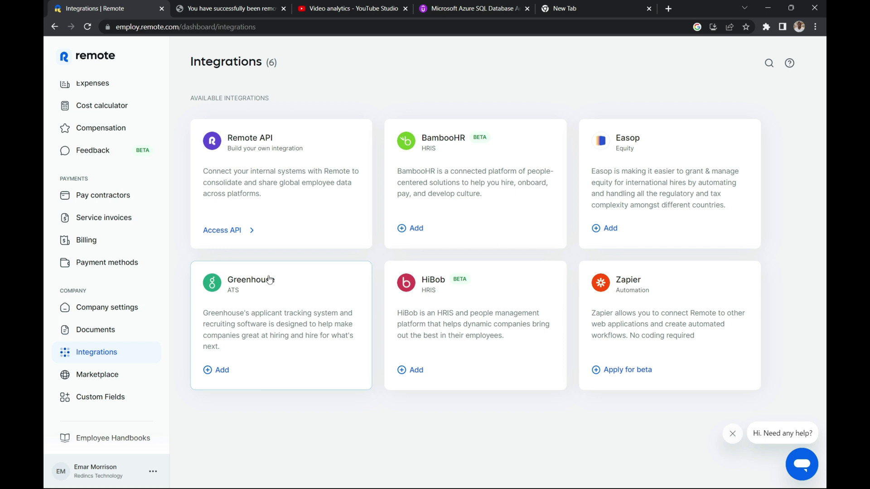
- Launch All Partner Perks on marketplace.remote.com in new tabs and browse the partners
left_click(97, 377)
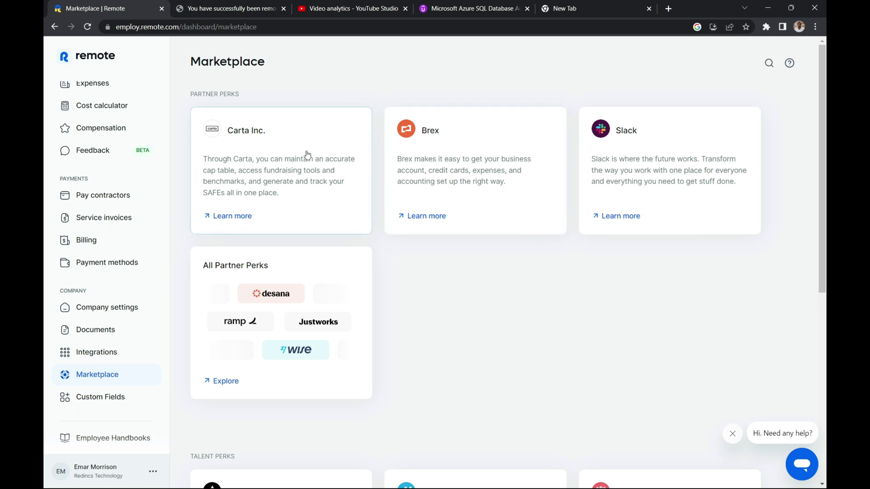
scroll(305, 155, "down", 3)
left_click(226, 228)
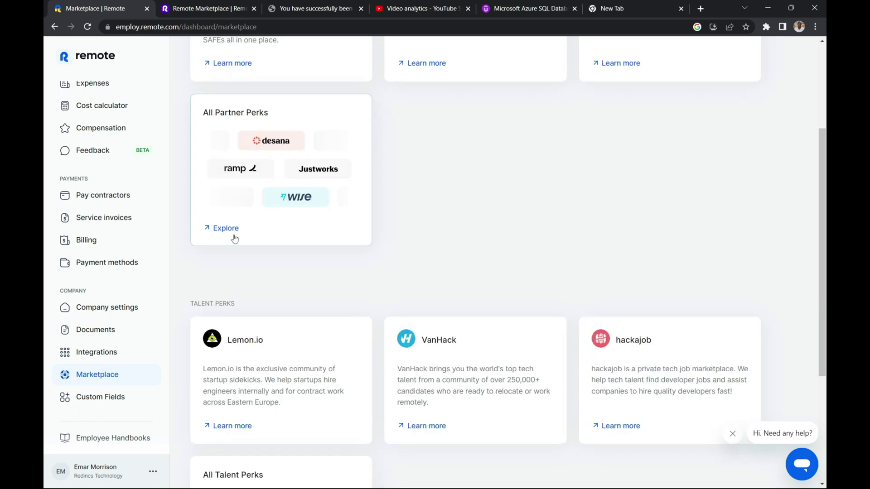
left_click(225, 229)
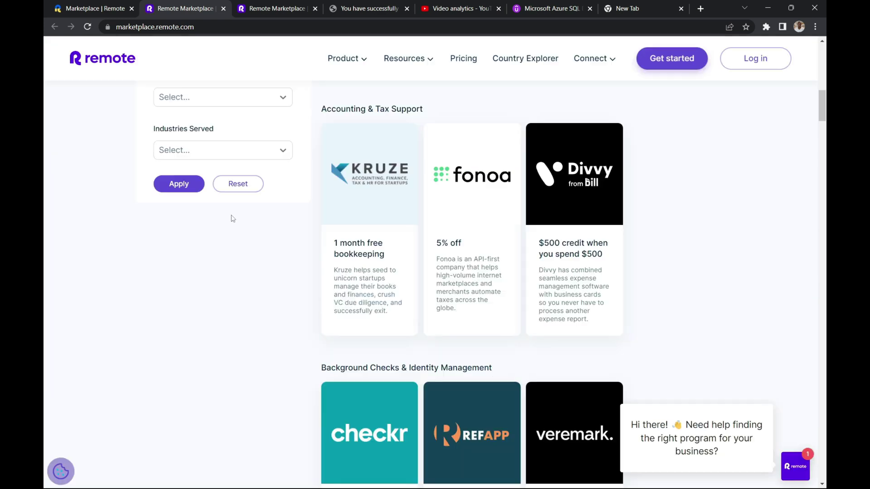
scroll(233, 219, "down", 8)
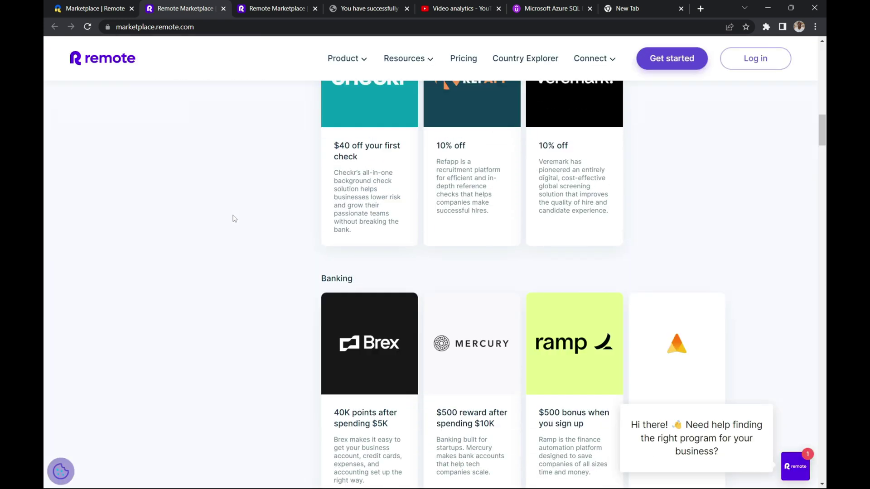
scroll(234, 219, "down", 2)
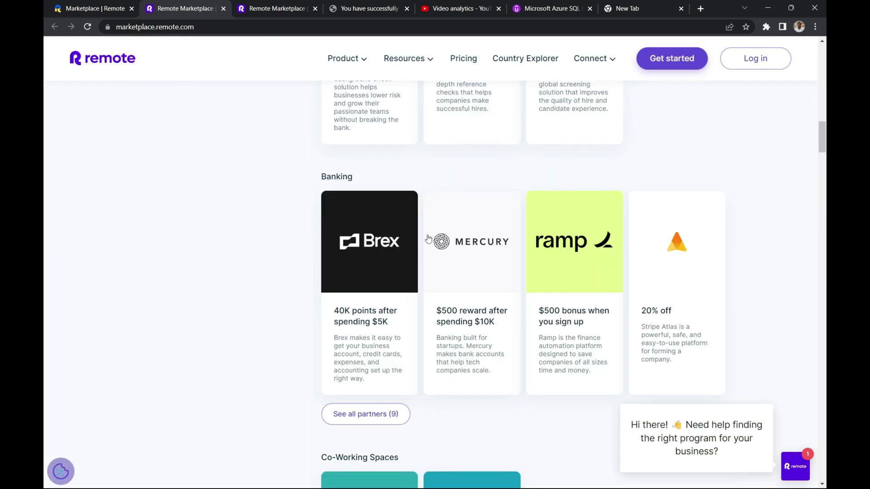
scroll(446, 240, "down", 2)
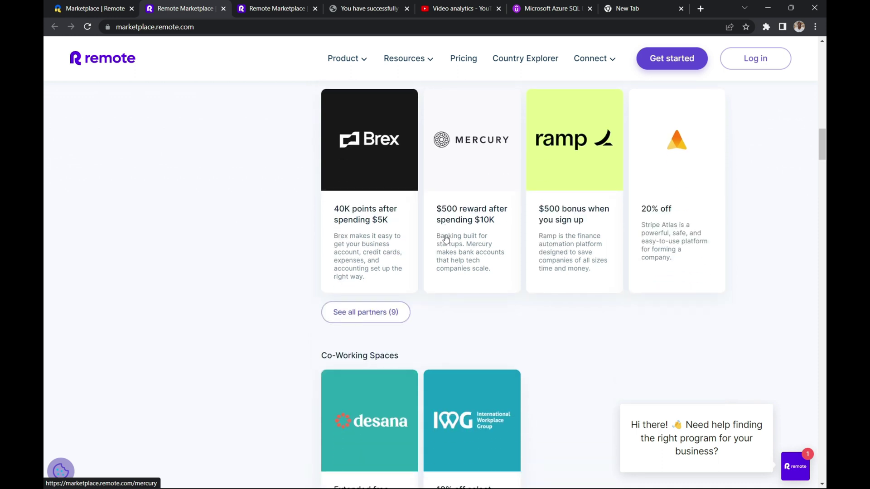
scroll(446, 239, "up", 11)
scroll(446, 238, "up", 6)
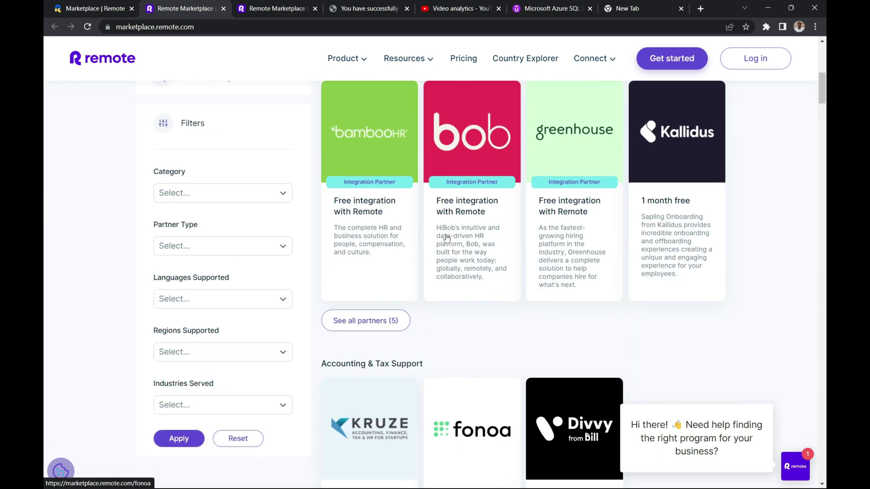
scroll(444, 231, "up", 6)
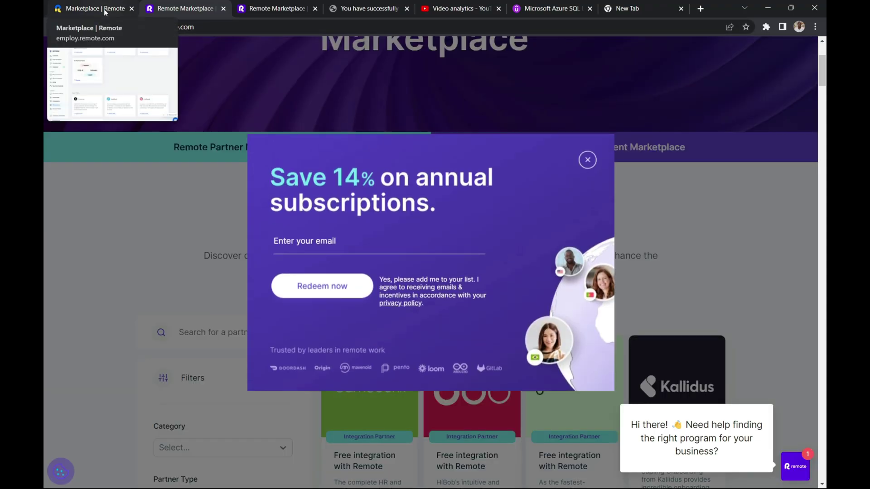
- Return to the dashboard's Marketplace page listing Carta, Brex, Slack and Lemon.io perks
left_click(105, 11)
scroll(136, 344, "up", 3)
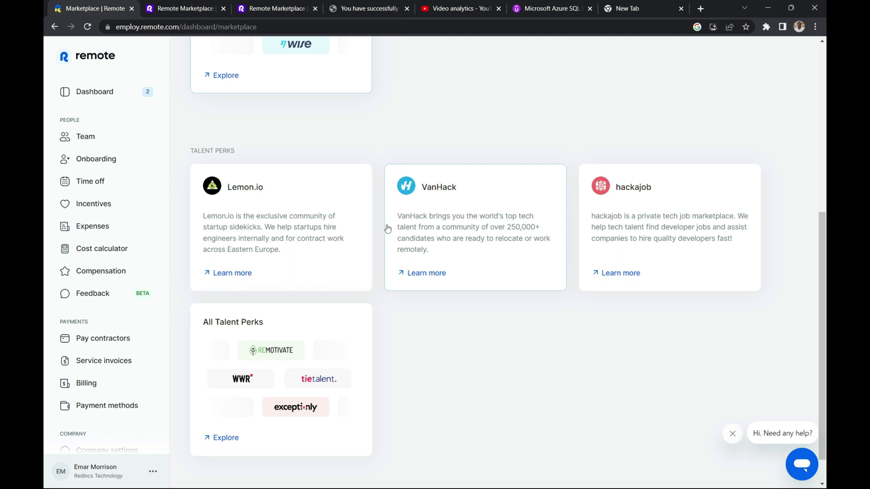
scroll(538, 188, "up", 7)
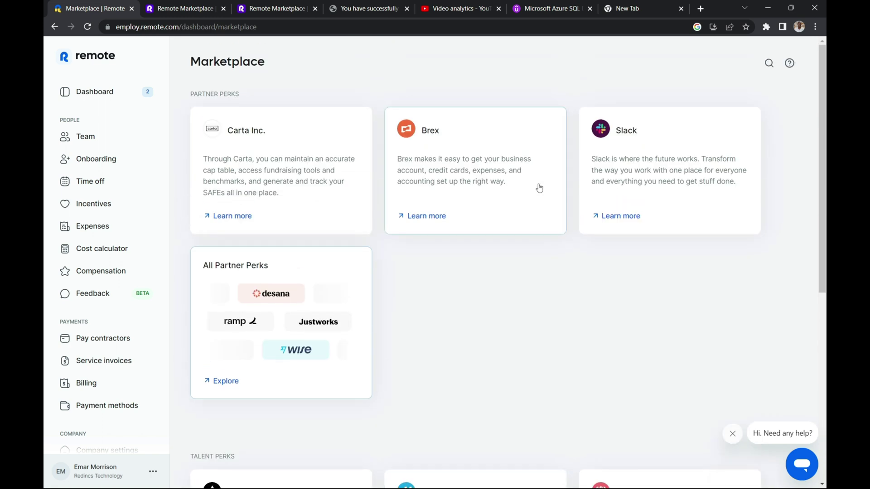